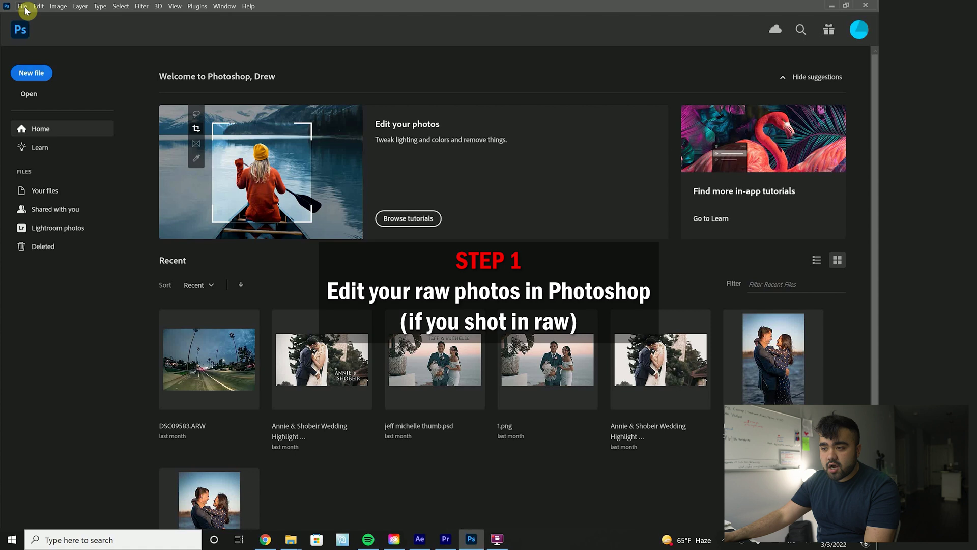
Open the Image Processor and choose the '1- dragon' folder of raw photos as the source.
click(23, 6)
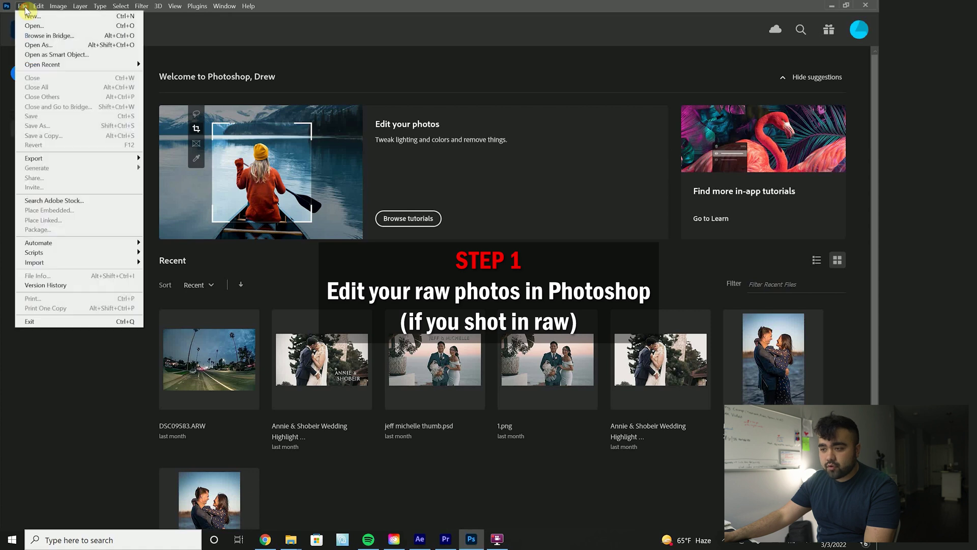
mouse_move(46, 253)
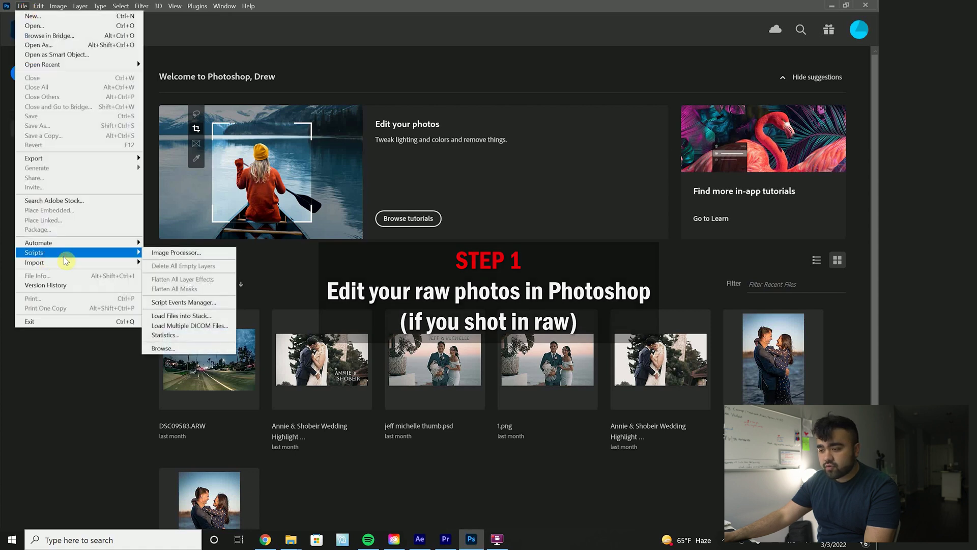
click(202, 254)
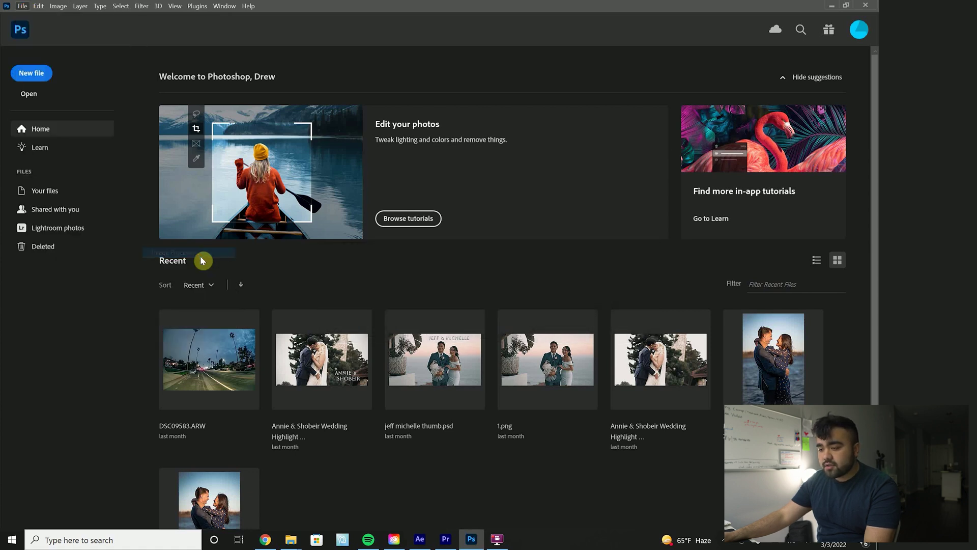
click(369, 151)
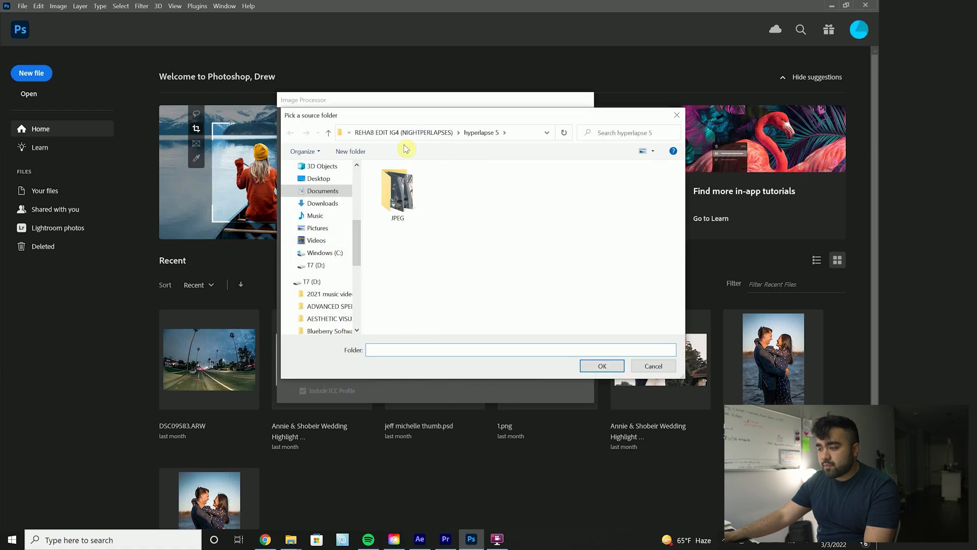
click(403, 133)
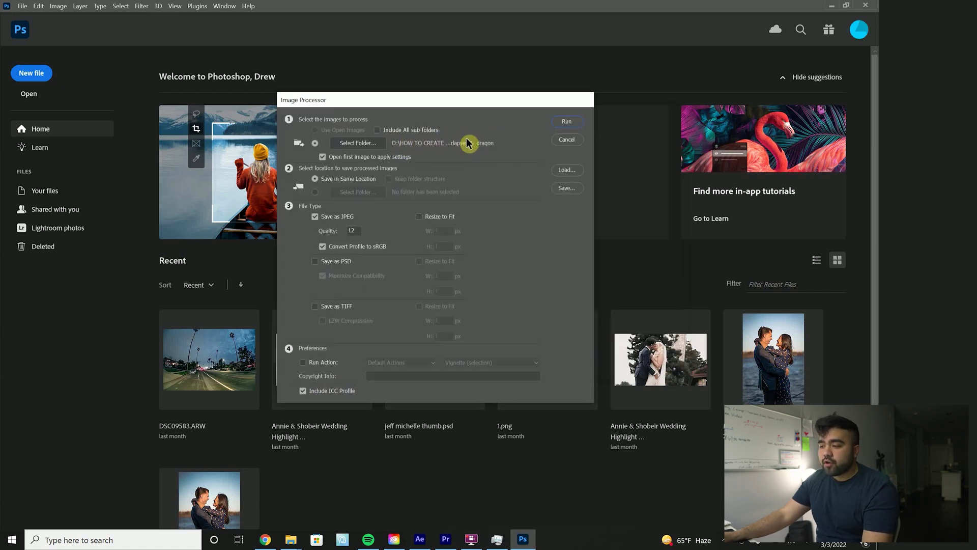
key(alt+Tab)
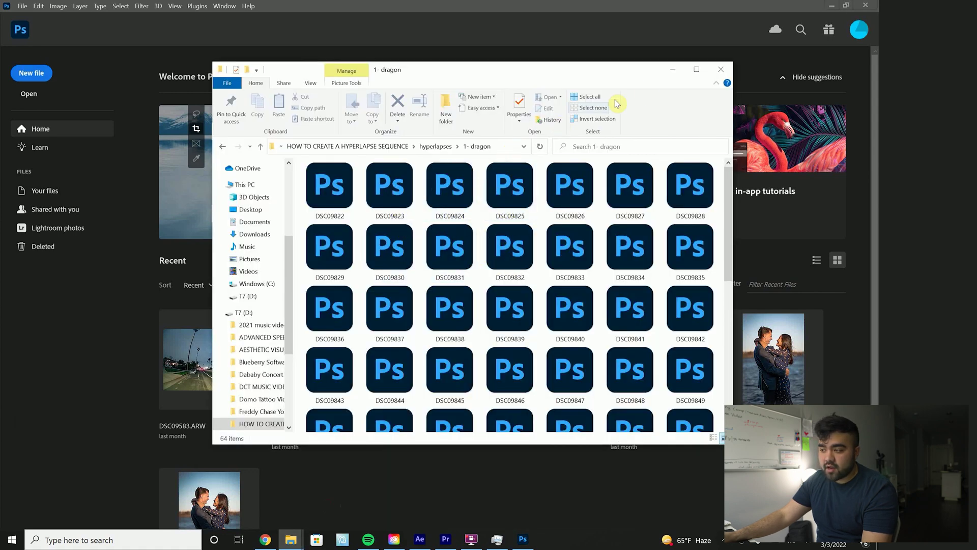
click(673, 69)
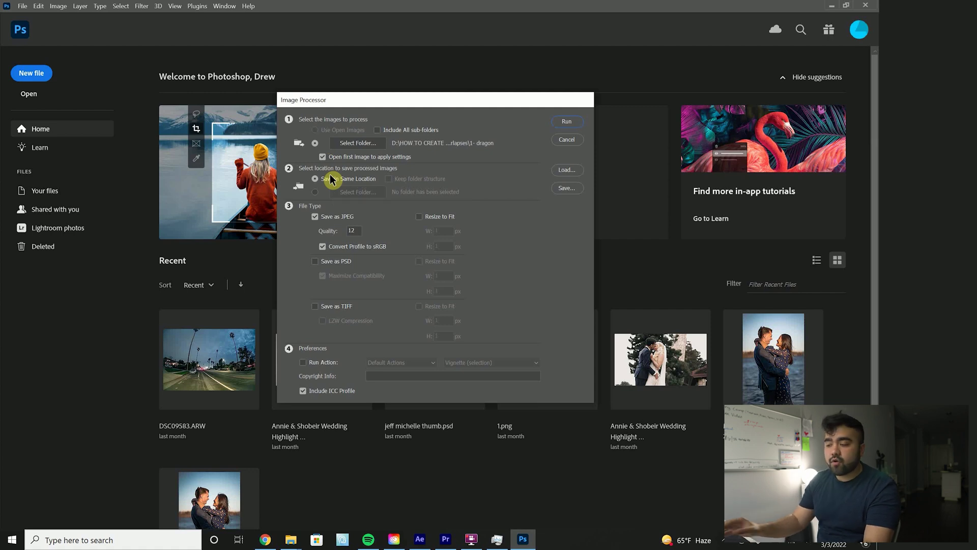
Save the images as JPEG at quality 12 in the same location and run the processor.
double_click(351, 230)
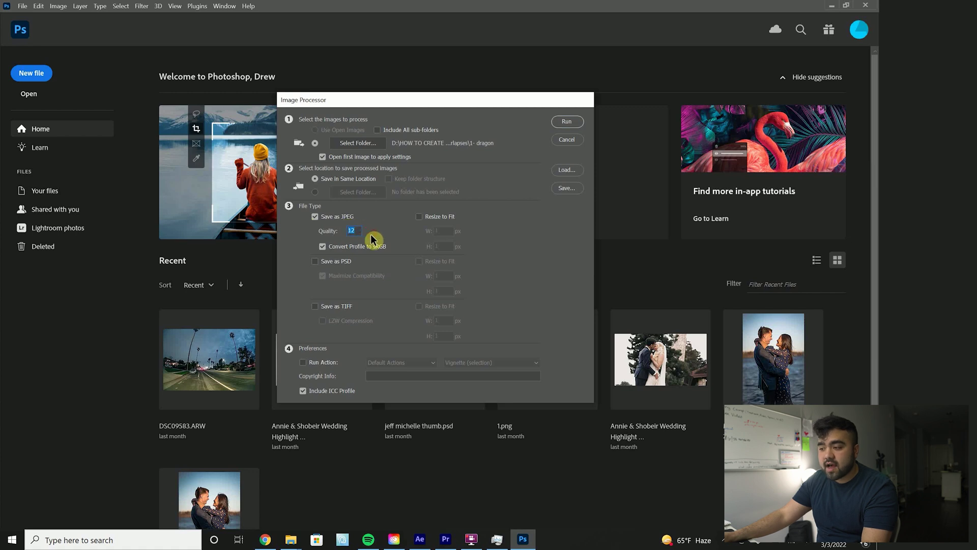
text(12)
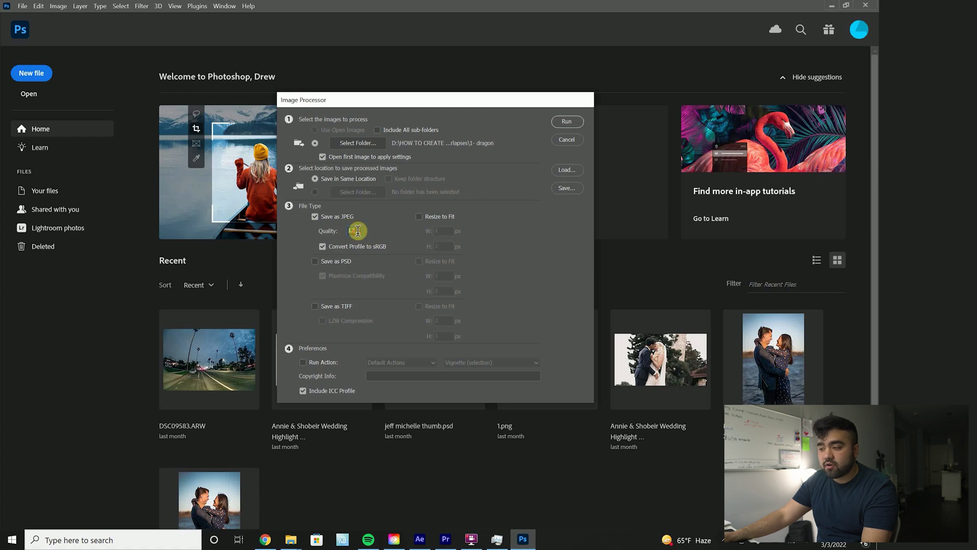
click(564, 123)
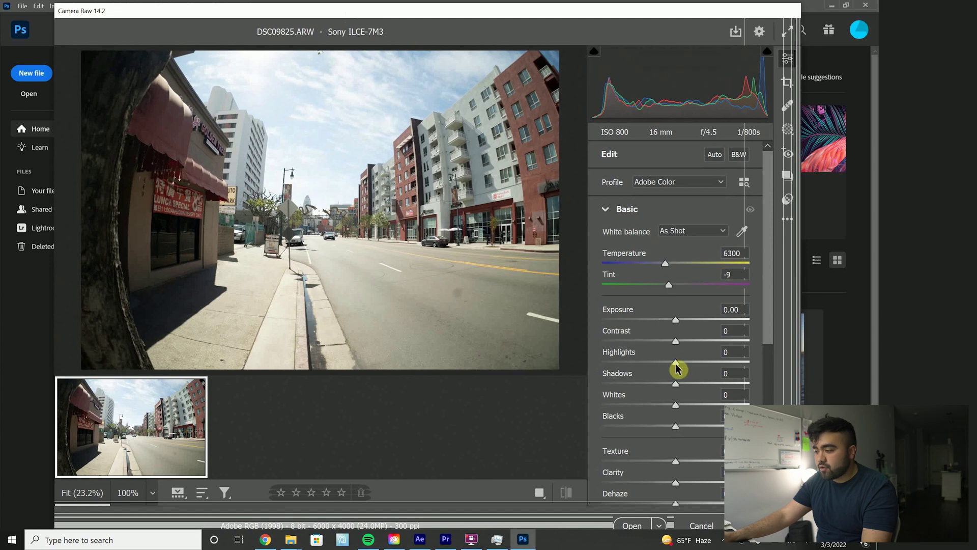
Grade the raw frame: Highlights -100, Contrast +4, Clarity +40, Shadows -13, lower Vibrance.
drag(673, 364, 629, 364)
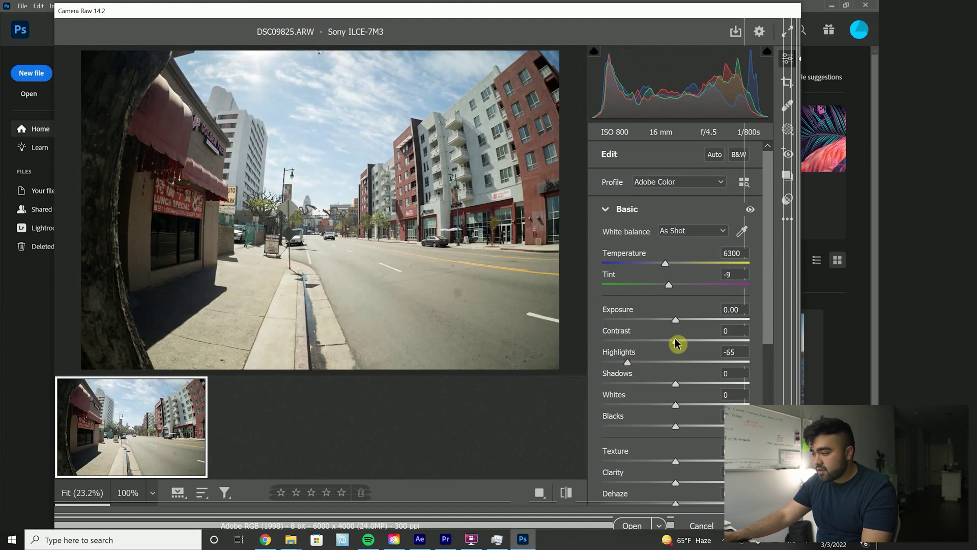
mouse_move(675, 341)
mouse_down()
mouse_move(697, 343)
mouse_move(679, 349)
mouse_up()
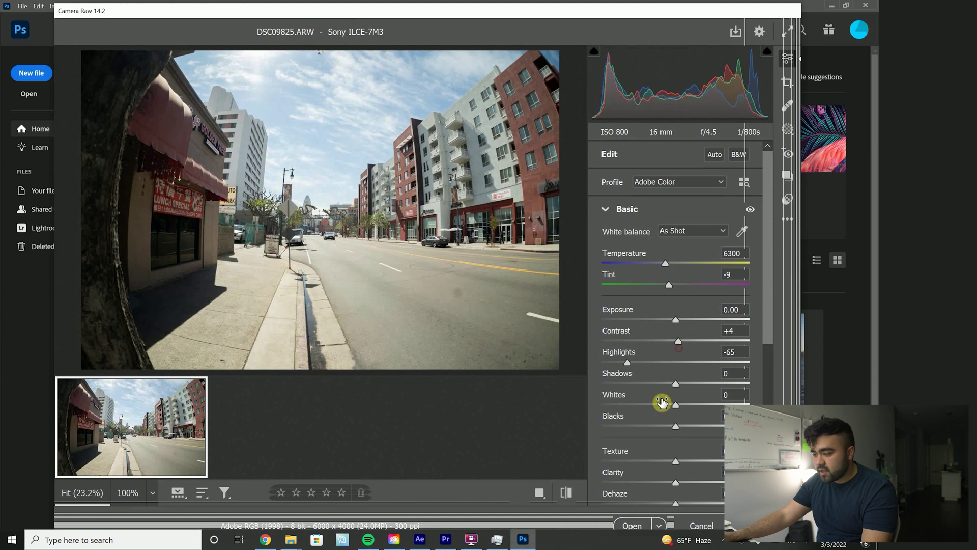
scroll(662, 407, down, 2)
drag(661, 407, 707, 417)
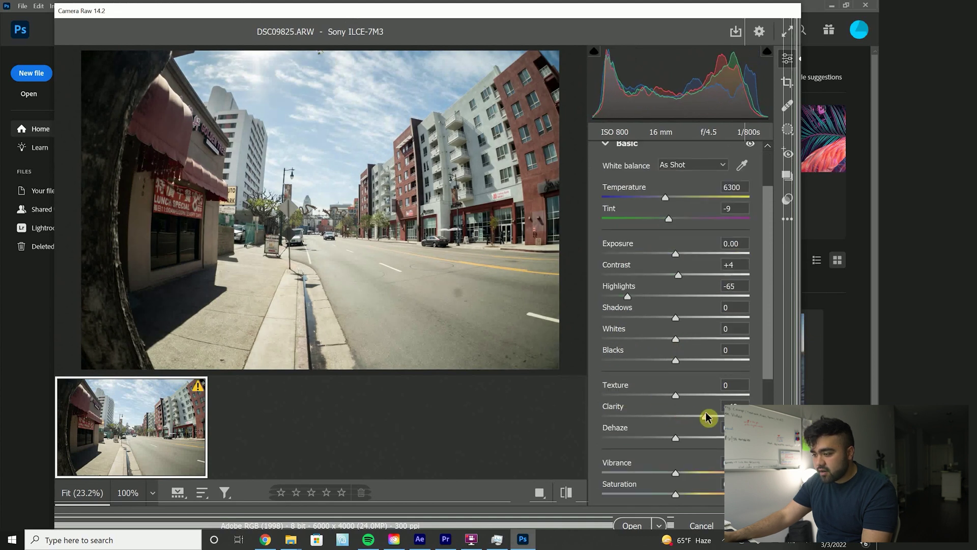
drag(628, 296, 582, 292)
mouse_move(674, 319)
mouse_down()
mouse_move(652, 322)
mouse_move(666, 323)
mouse_up()
scroll(672, 357, down, 2)
mouse_move(676, 374)
mouse_down()
mouse_move(663, 379)
mouse_move(672, 378)
mouse_up()
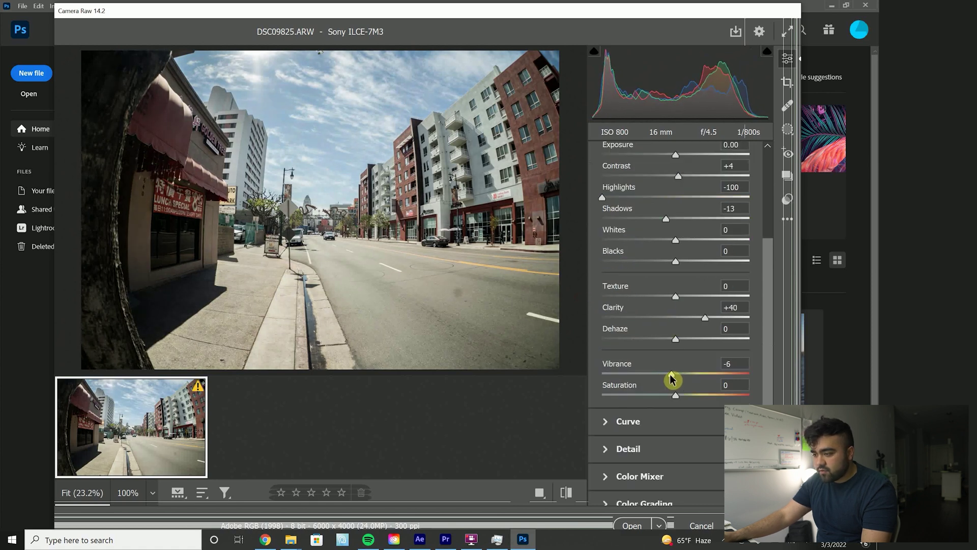
Check the Detail panel, then open the graded frame so the batch continues.
click(628, 448)
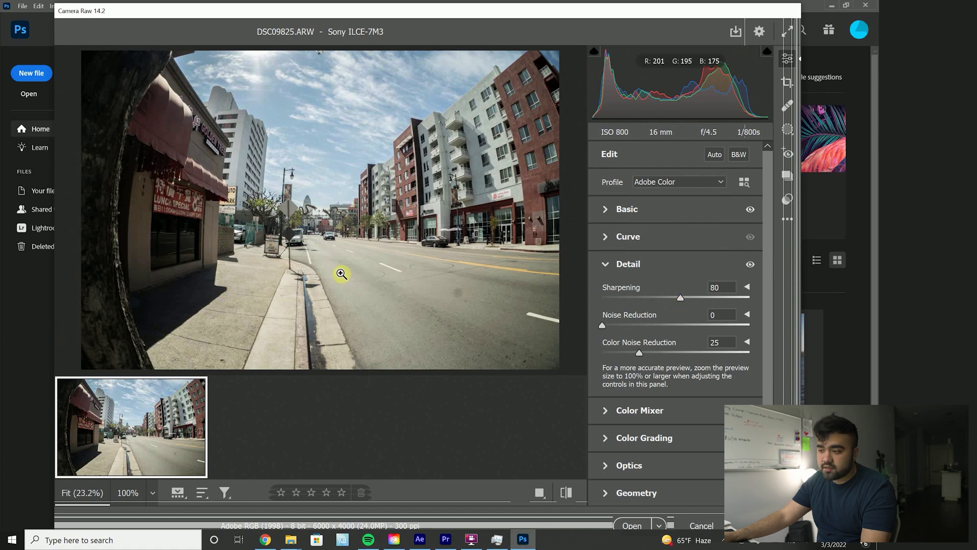
drag(672, 4, 650, 10)
click(623, 477)
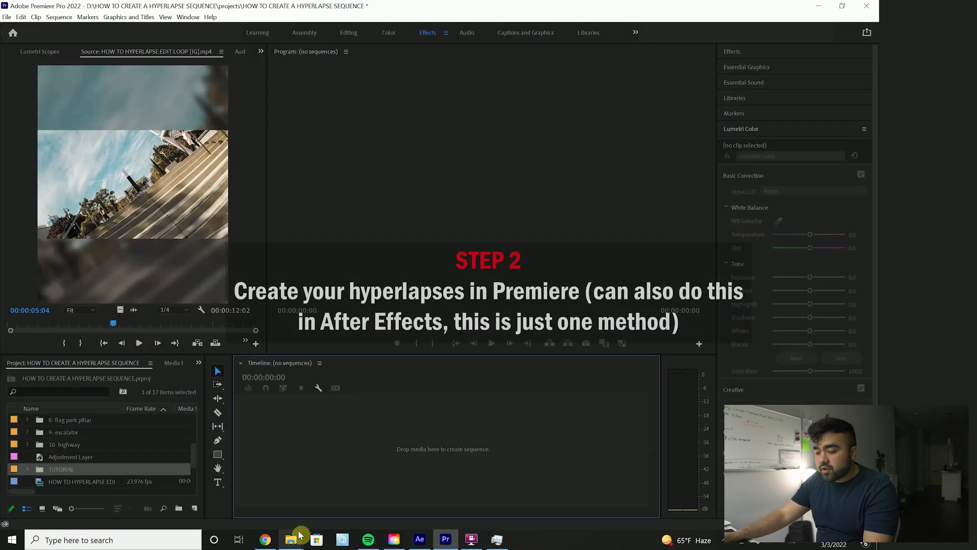
Select all 64 JPEGs in the 1- dragon JPEG folder and drag them into Premiere's TUTORIAL bin.
mouse_move(300, 534)
click(290, 483)
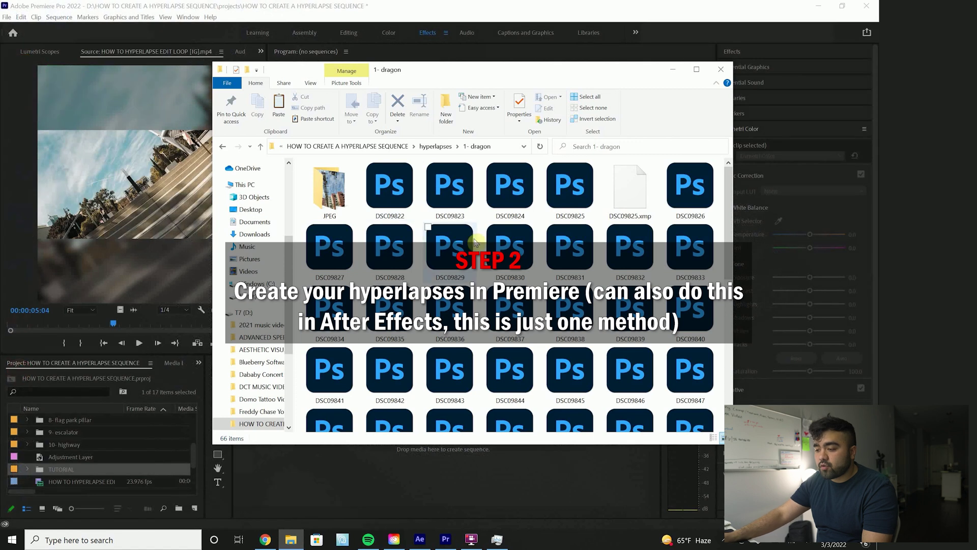
double_click(335, 194)
scroll(450, 259, down, 5)
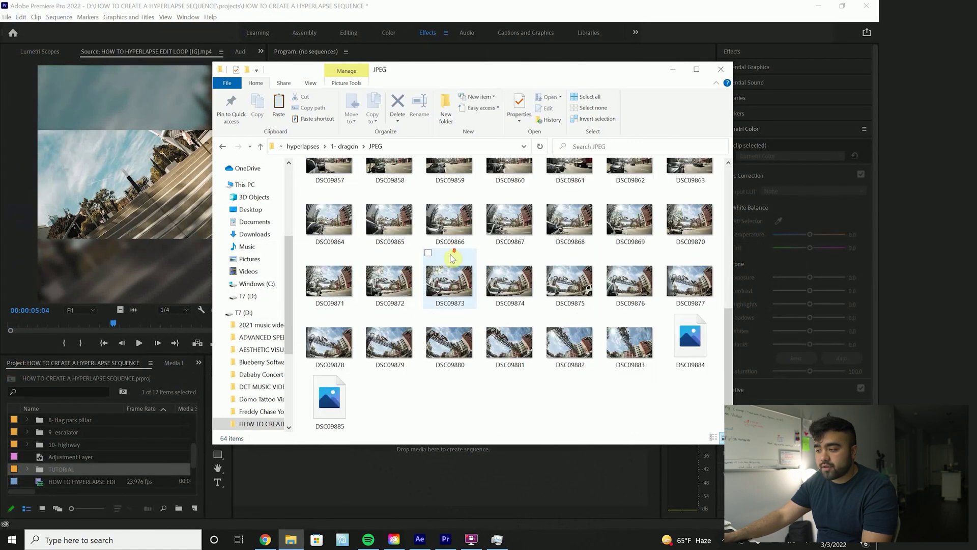
scroll(440, 305, up, 5)
click(390, 234)
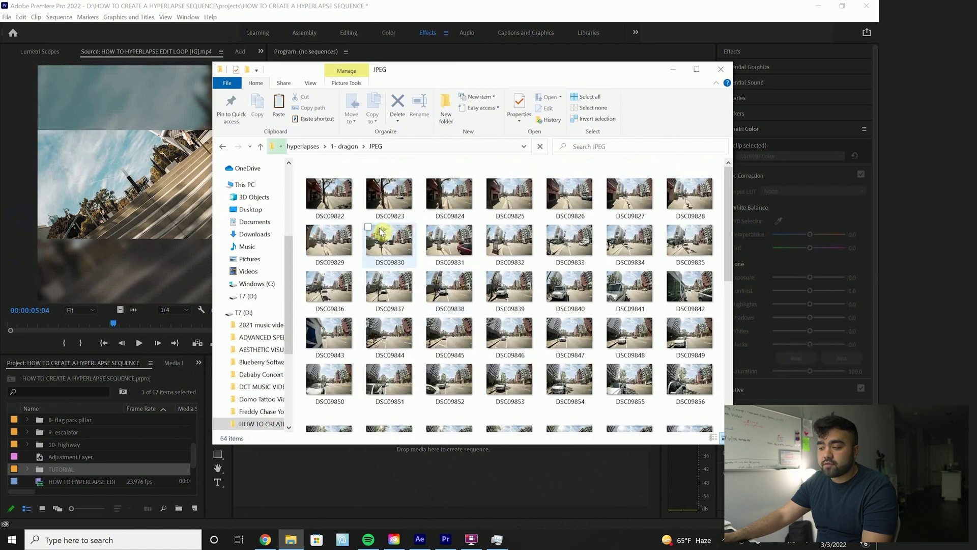
key(ctrl+a)
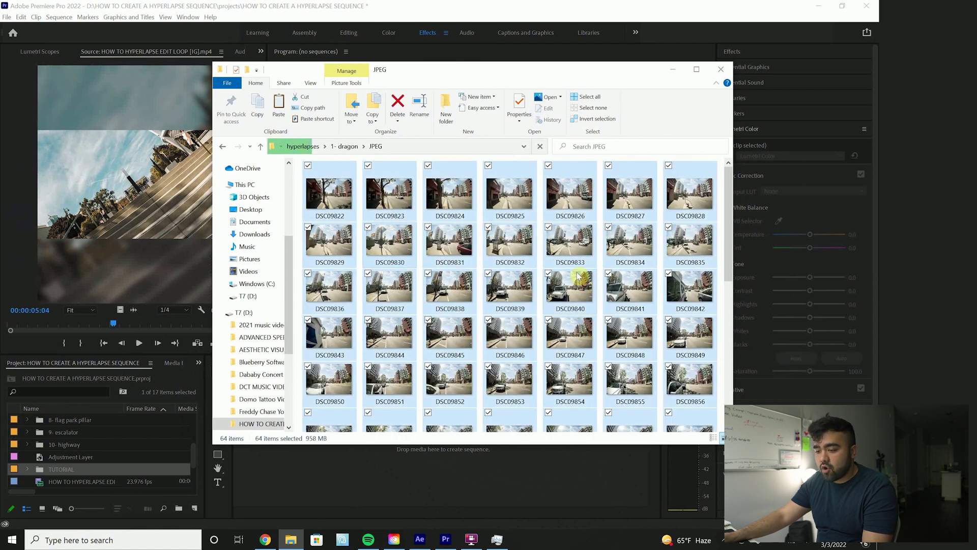
drag(402, 249, 73, 469)
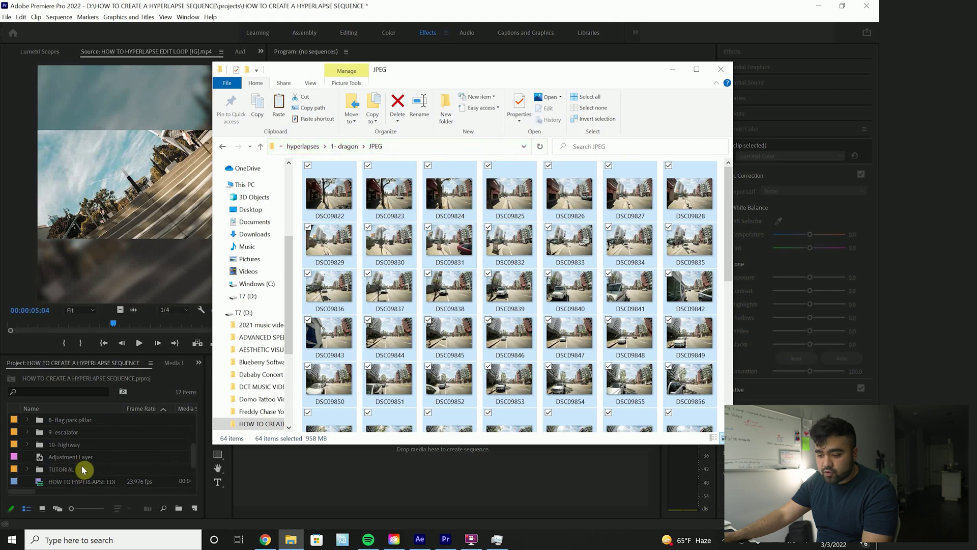
click(32, 476)
click(27, 468)
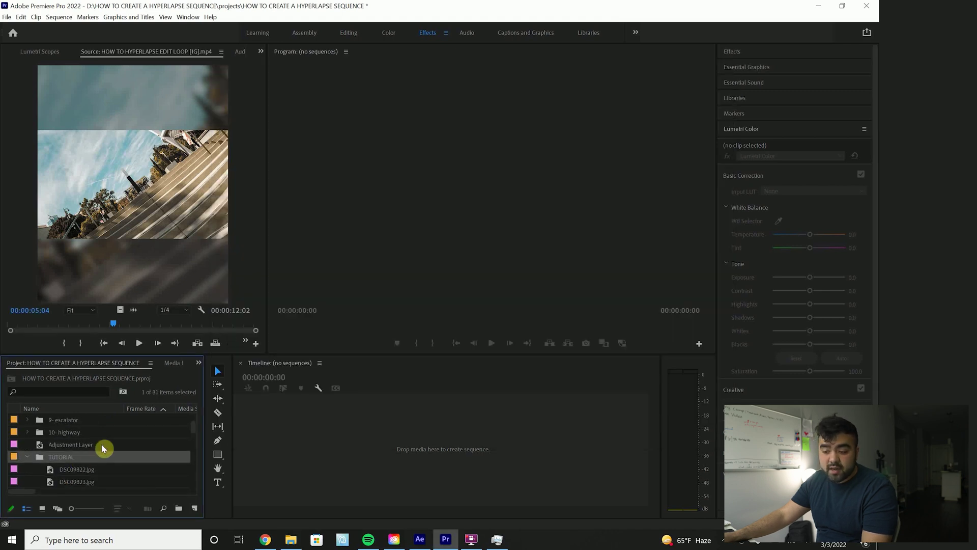
Select all the imported JPEG frames and drag them to the timeline to create a sequence.
drag(110, 354, 109, 310)
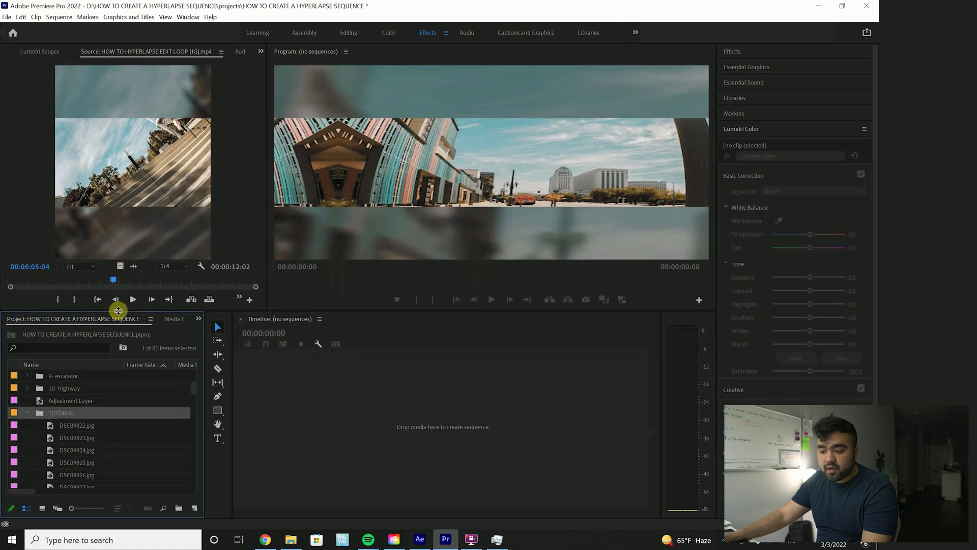
scroll(101, 453, down, 10)
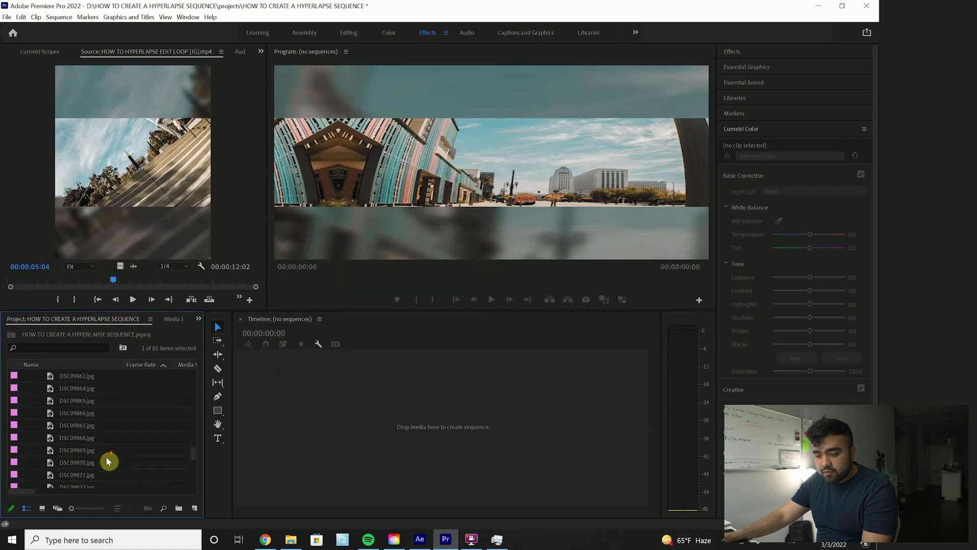
scroll(106, 461, down, 6)
shift+click(100, 413)
drag(94, 395, 326, 399)
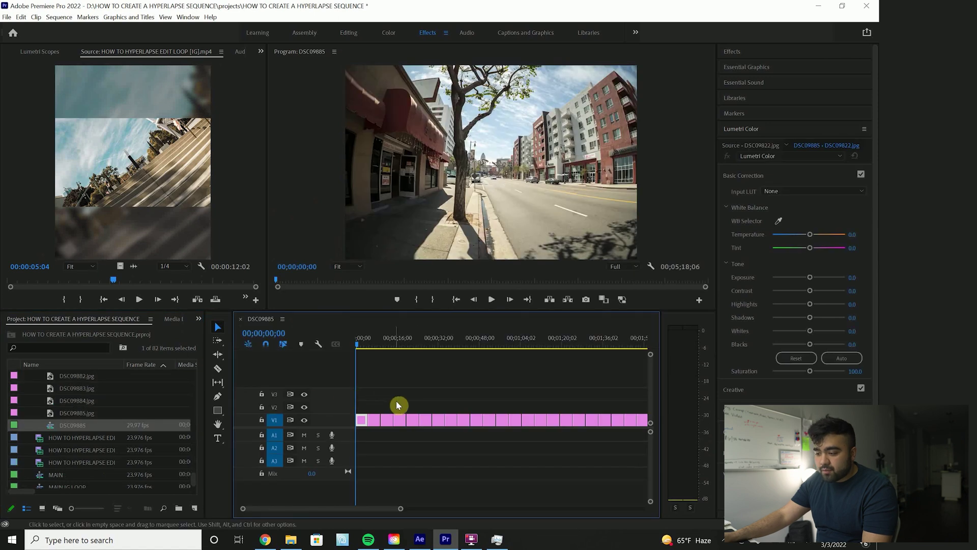
Set every clip's duration to 00;00;00;01 with Ripple Edit, closing the gaps.
key(ctrl+a)
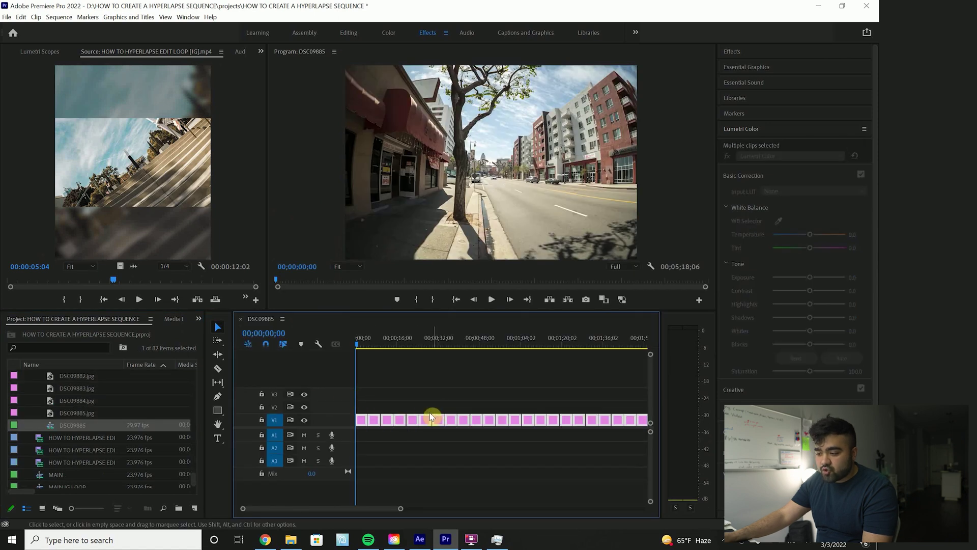
right_click(363, 420)
click(401, 356)
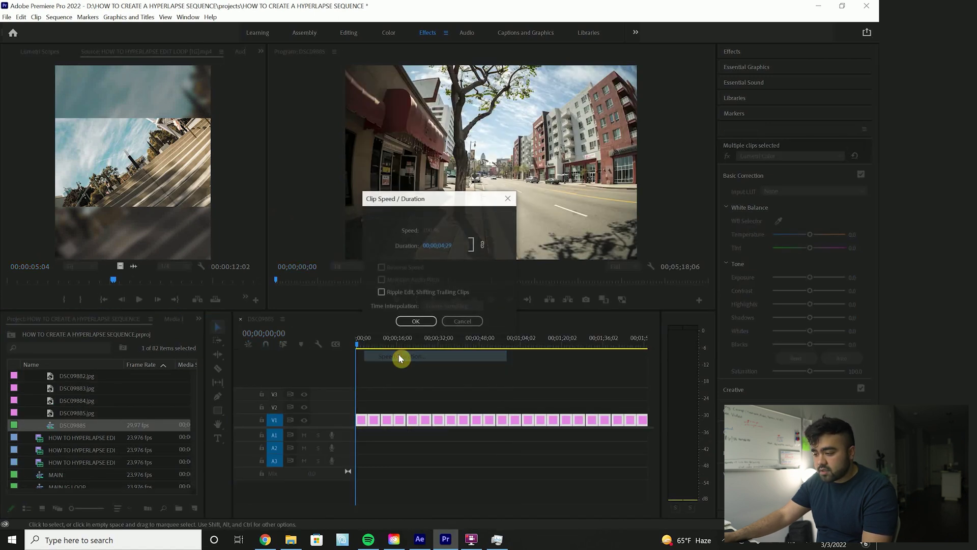
click(444, 245)
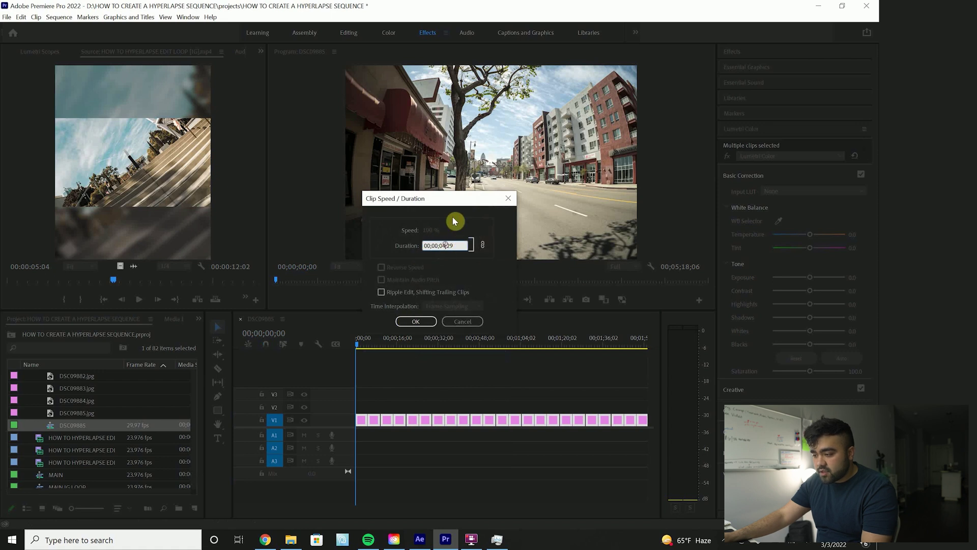
key(BackSpace)
text(0)
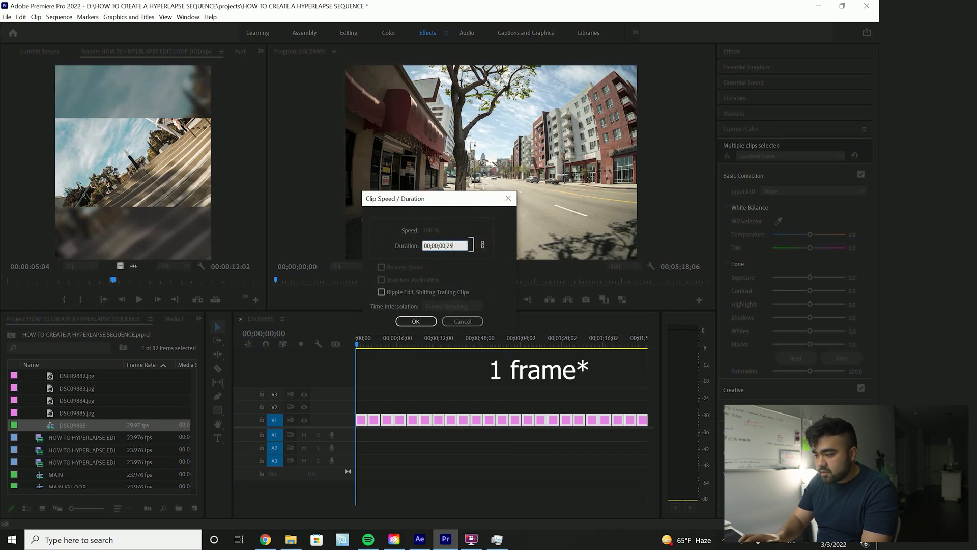
key(BackSpace)
key(BackSpace)
text(01)
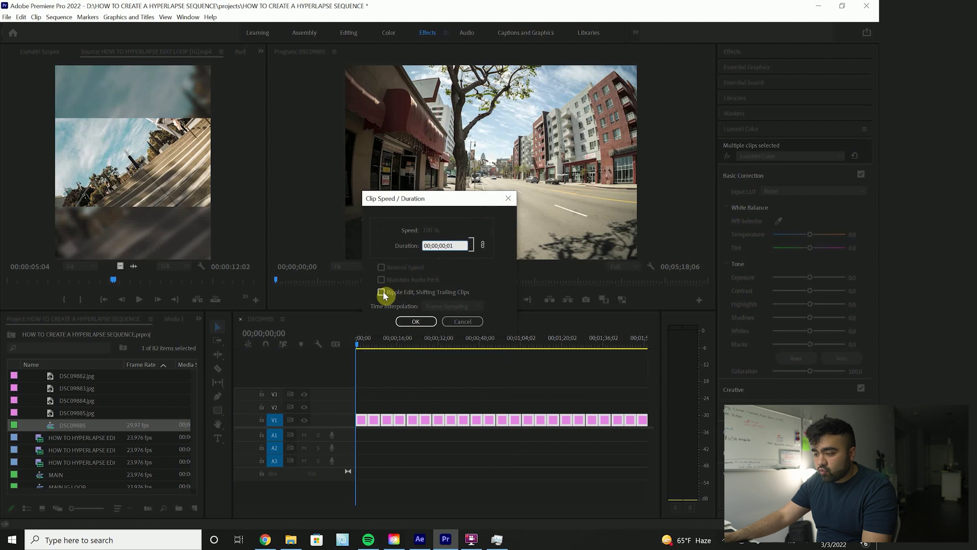
click(382, 292)
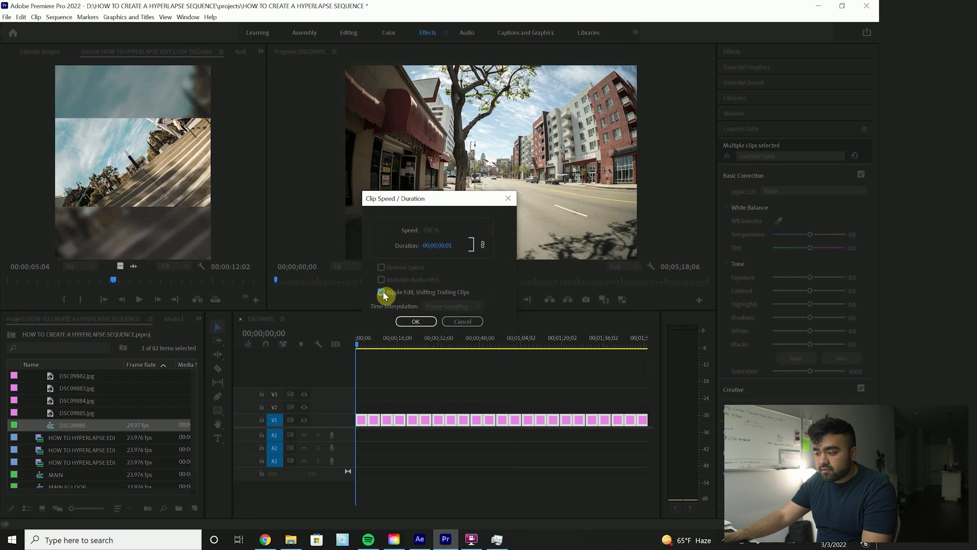
click(413, 322)
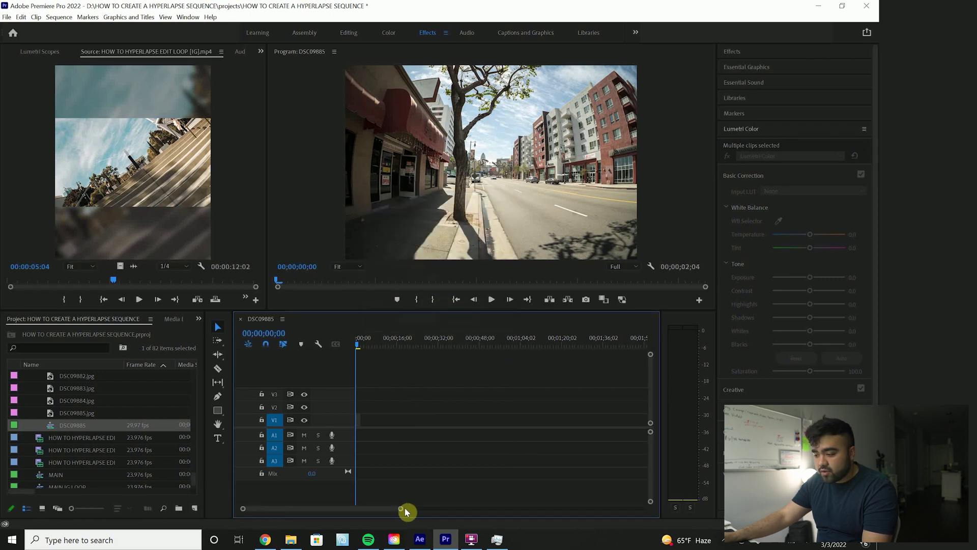
Play and scrub through the one-frame sequence to check the frames.
drag(404, 507, 335, 504)
key(space)
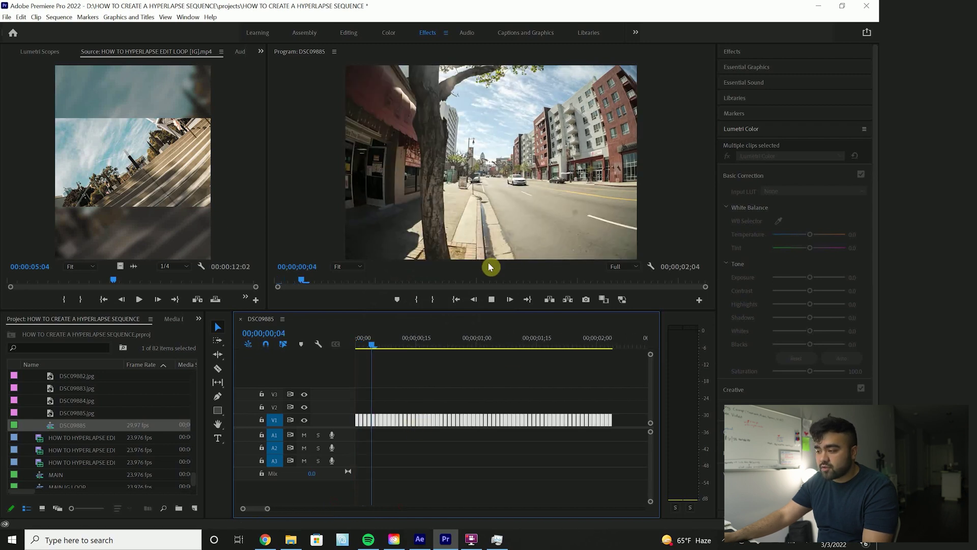
drag(560, 340, 367, 340)
click(448, 371)
key(space)
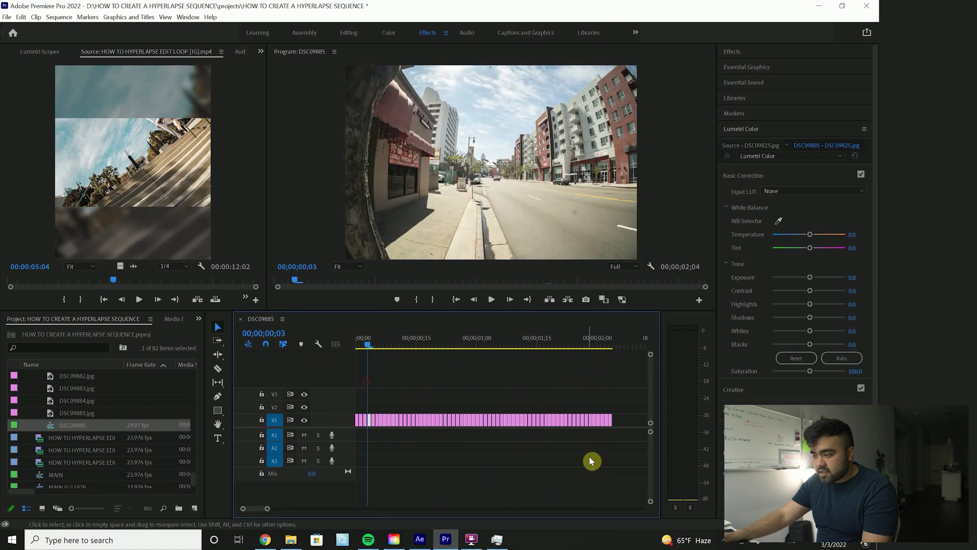
Nest all the V1 image clips into a sequence named 'hyperlapse'.
drag(620, 439, 371, 421)
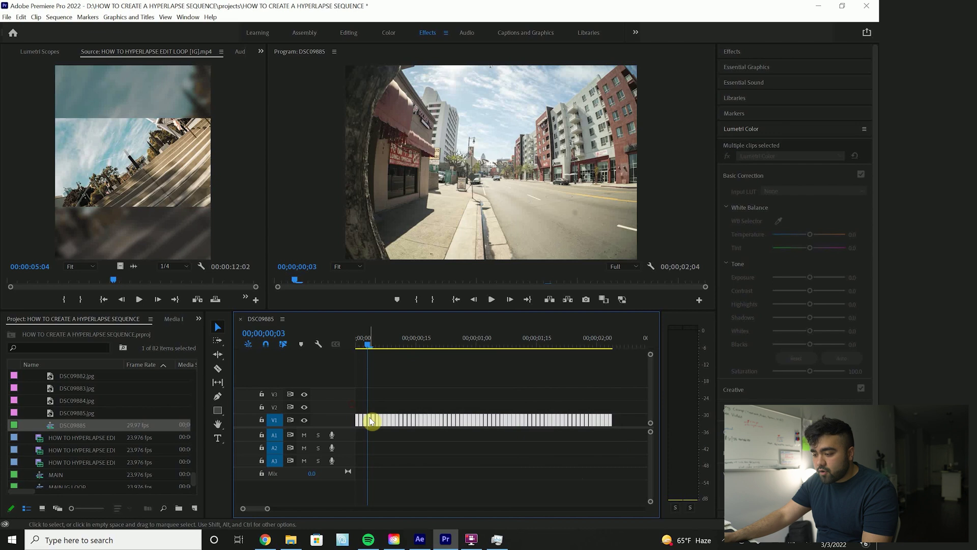
right_click(371, 421)
click(401, 309)
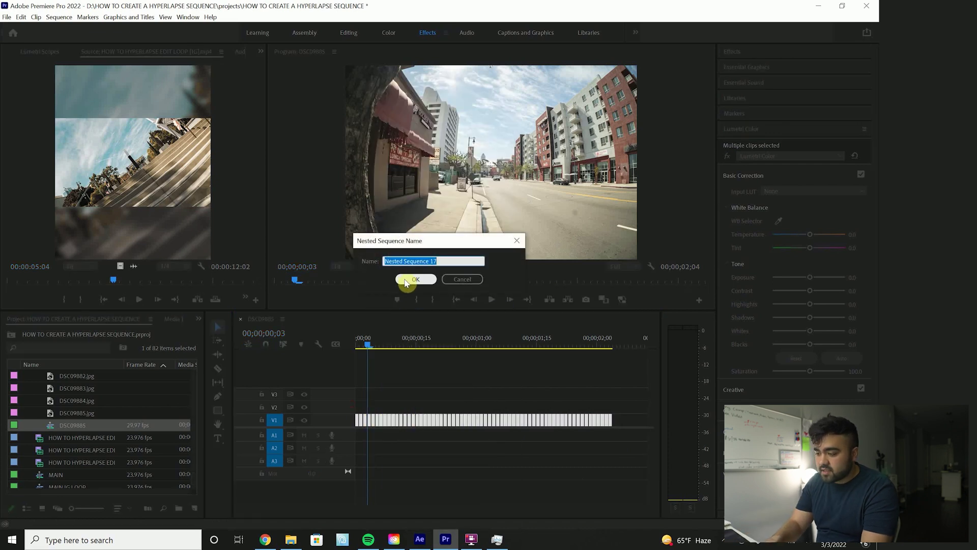
text(hyperlapse)
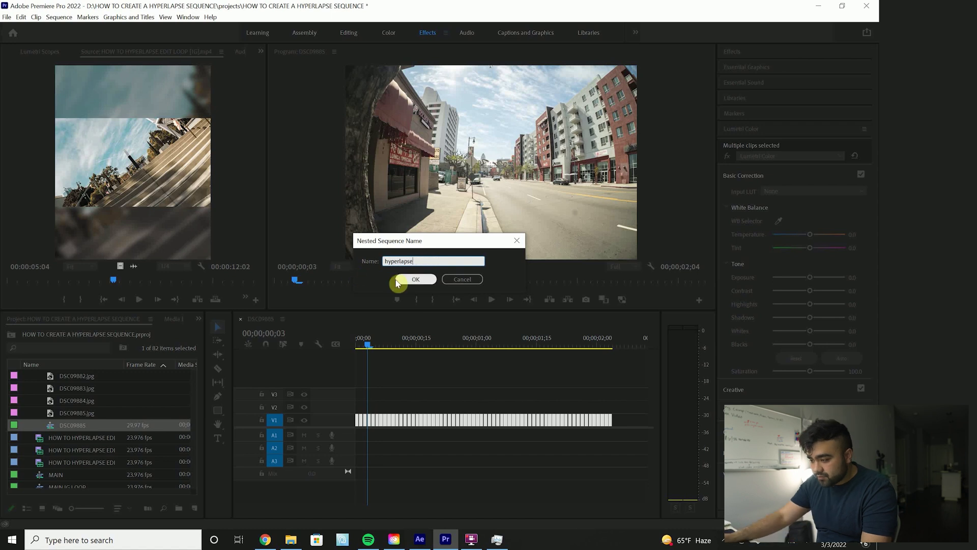
click(398, 283)
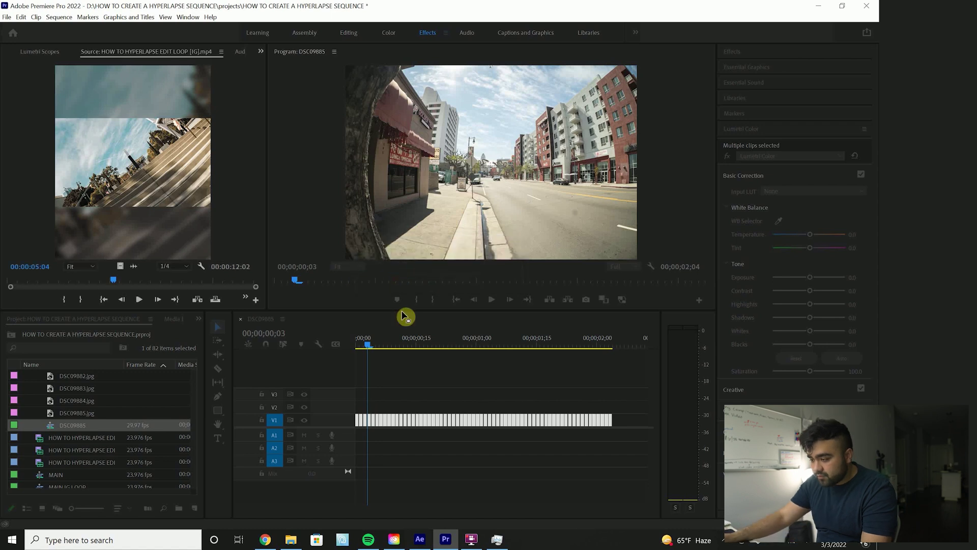
Search the Effects panel for Warp Stabilizer.
click(744, 51)
click(754, 65)
text(wa)
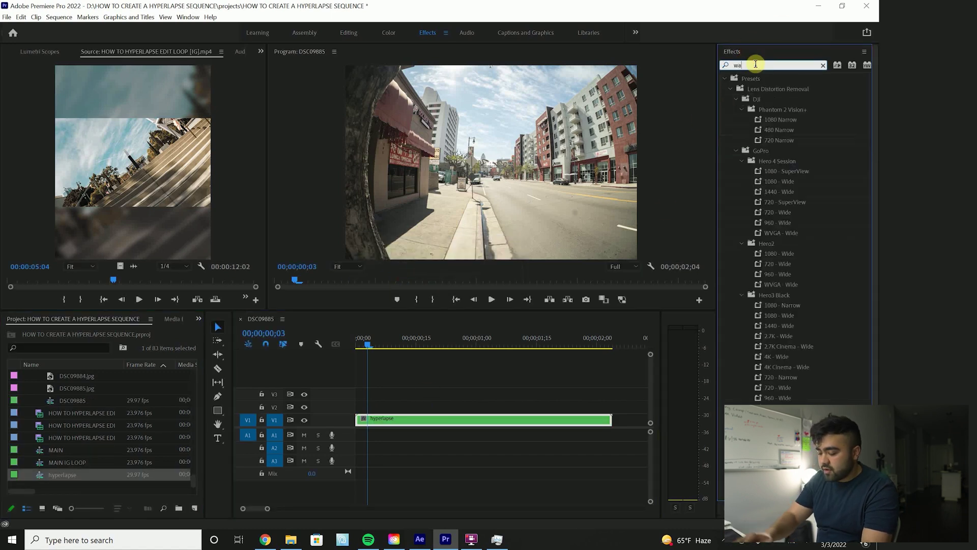
text(rp stqabi)
Apply Warp Stabilizer to the hyperlapse nest and show its settings in Effect Controls.
key(BackSpace)
key(BackSpace)
text(abilizer)
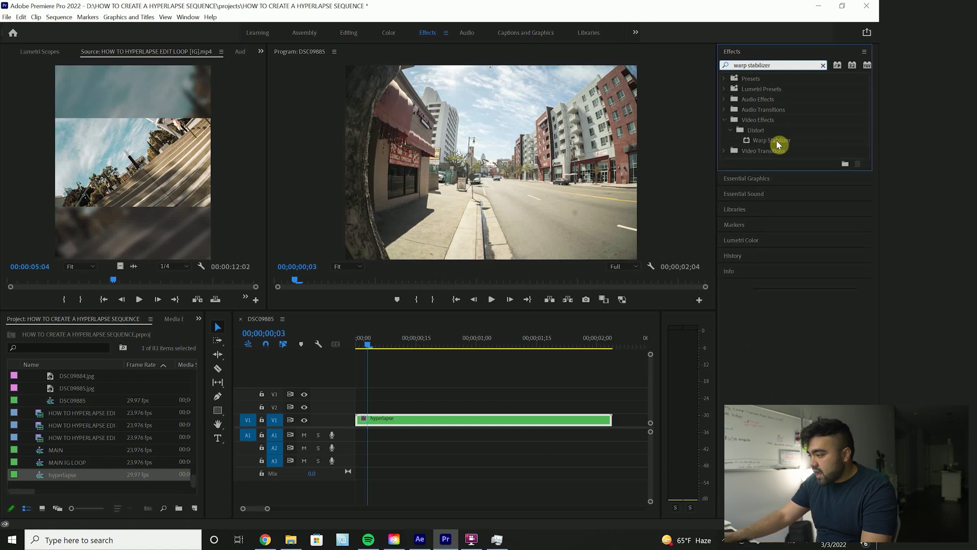
drag(777, 145, 443, 419)
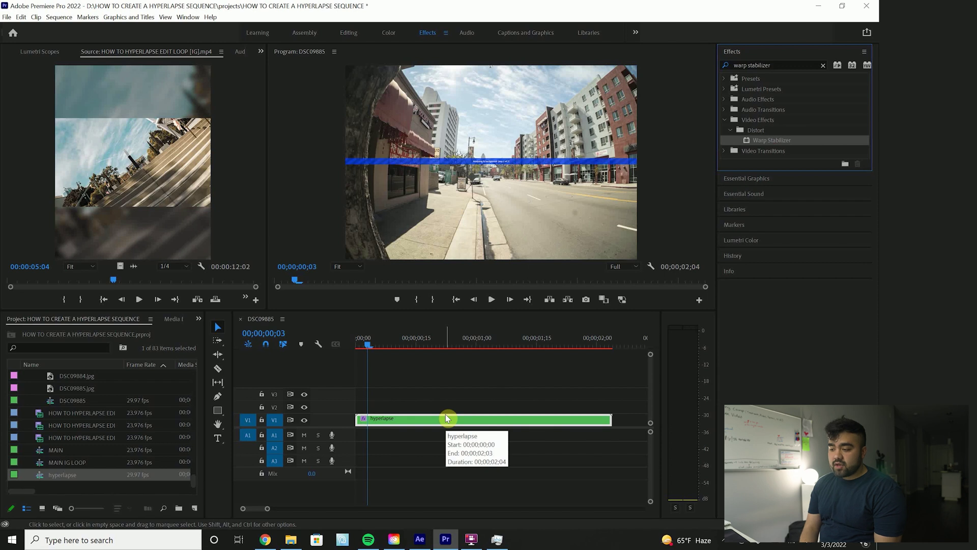
click(445, 418)
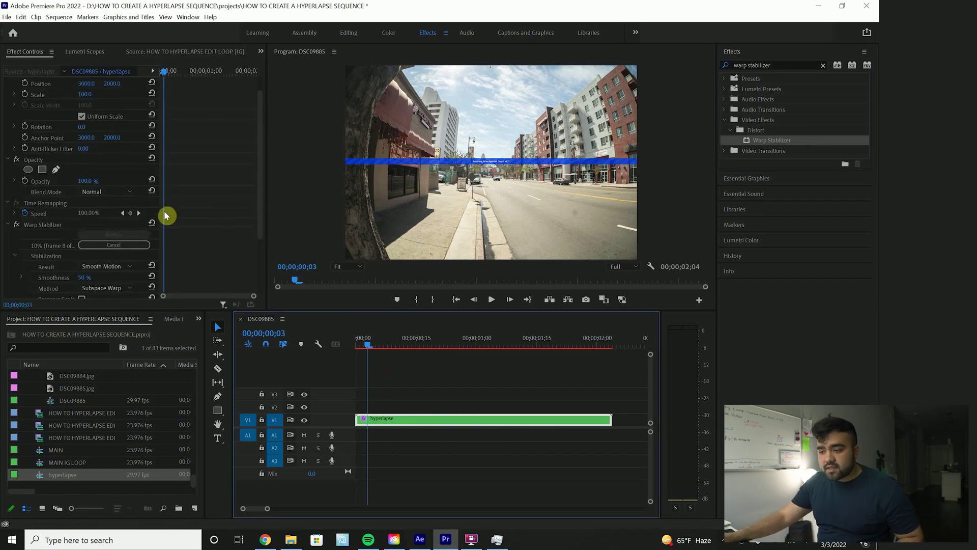
drag(158, 214, 199, 224)
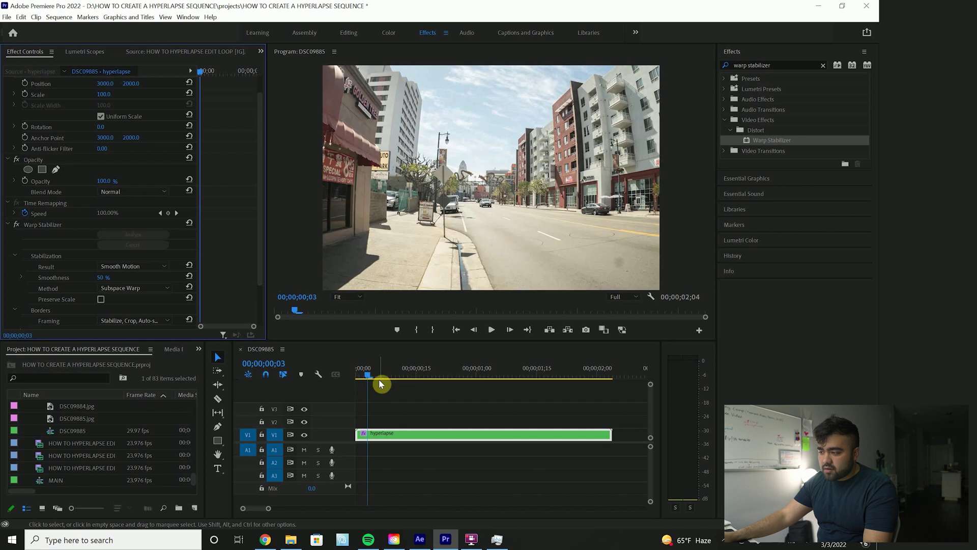
Play the stabilized sequence, then lower the Program Monitor resolution to 1/4.
drag(379, 381, 351, 381)
key(space)
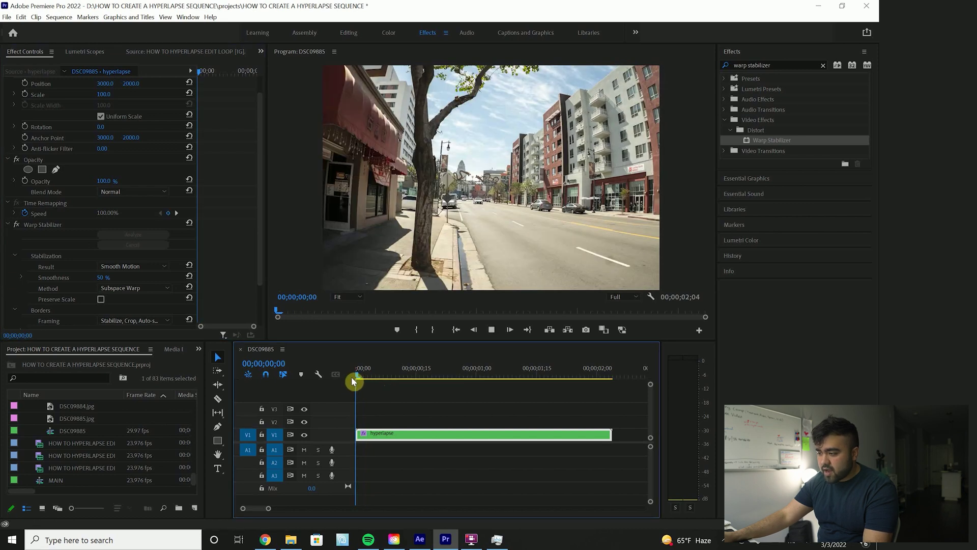
drag(462, 358, 367, 372)
click(622, 298)
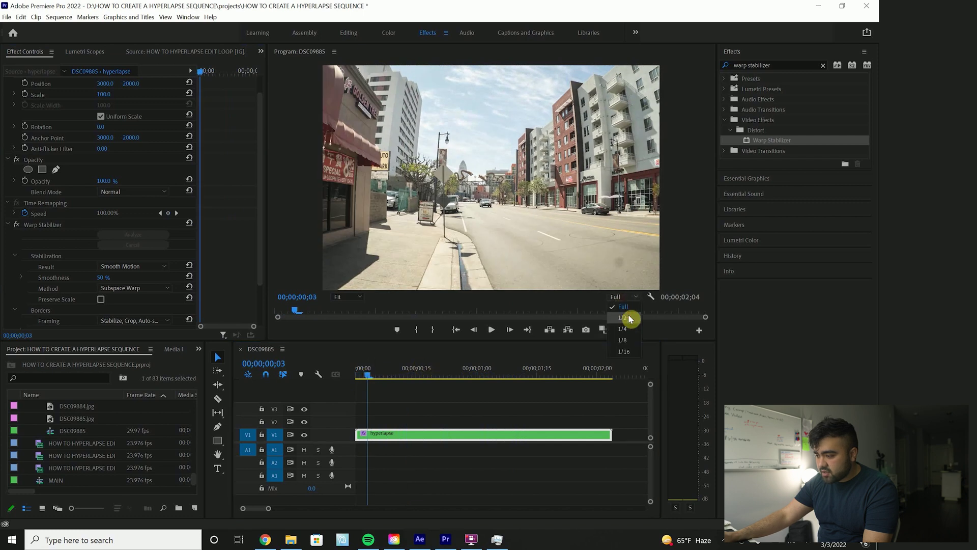
click(631, 327)
click(627, 301)
click(630, 328)
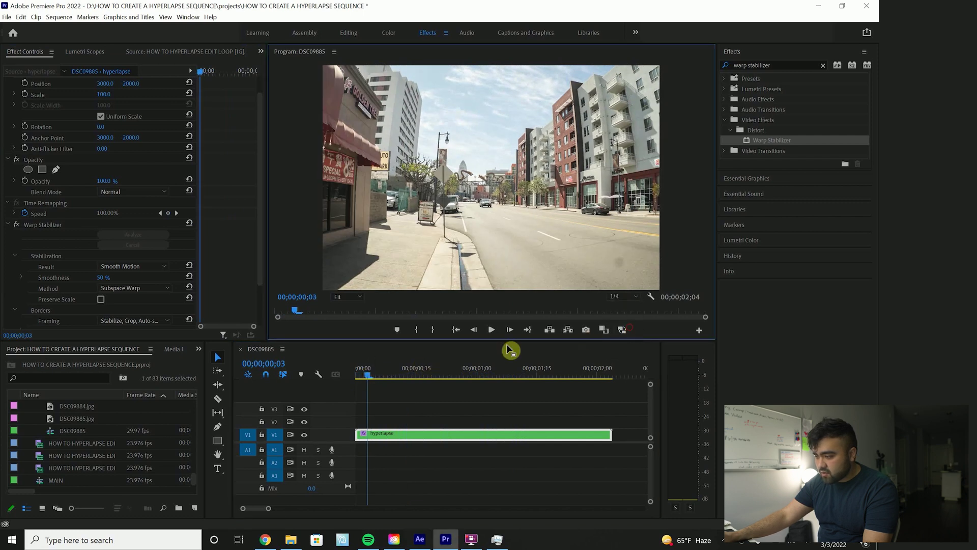
Replay the sequence at 1/4 resolution and scrub to frame 00;28.
click(367, 377)
key(space)
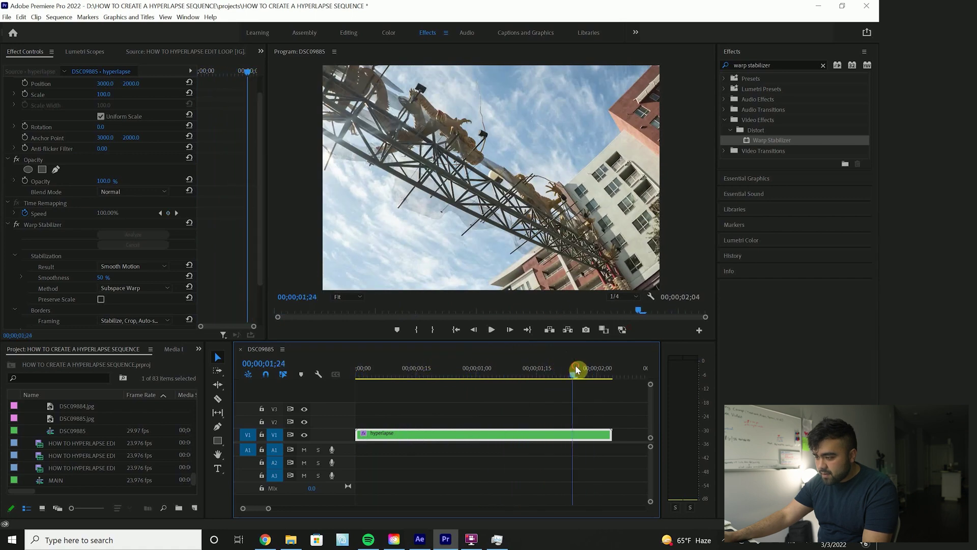
click(472, 377)
drag(463, 378, 468, 429)
Export media as QuickTime, Apple ProRes 422 HQ, 16-bpc depth, Maximum Render Quality.
click(6, 16)
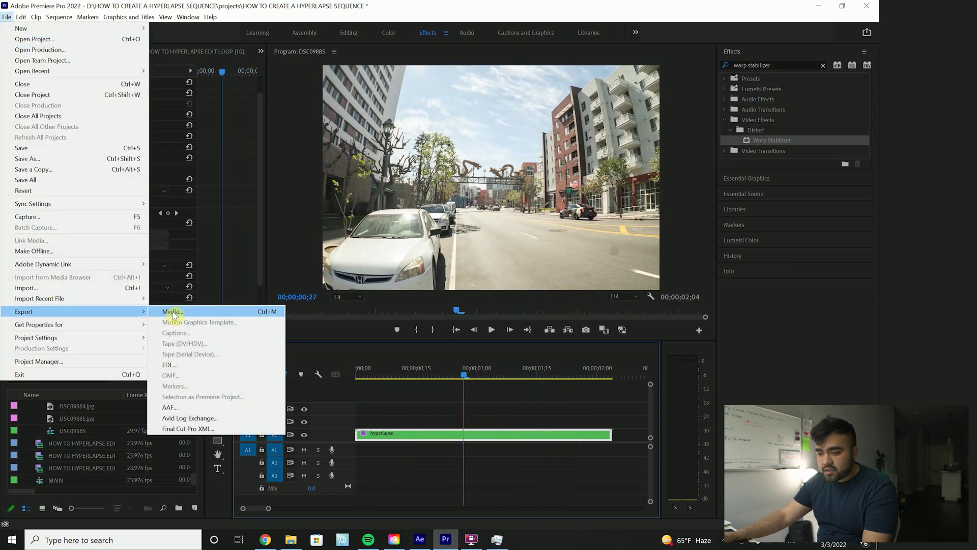
click(173, 314)
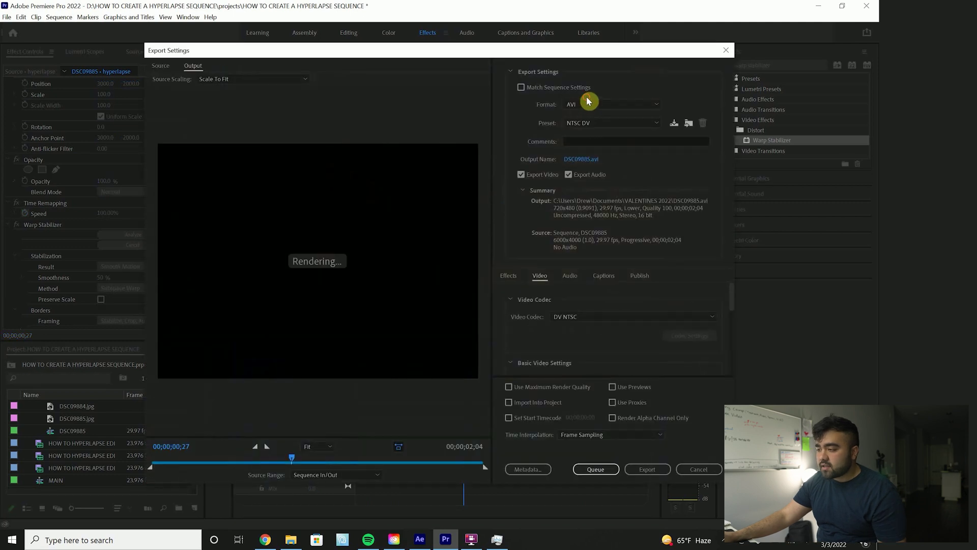
click(588, 101)
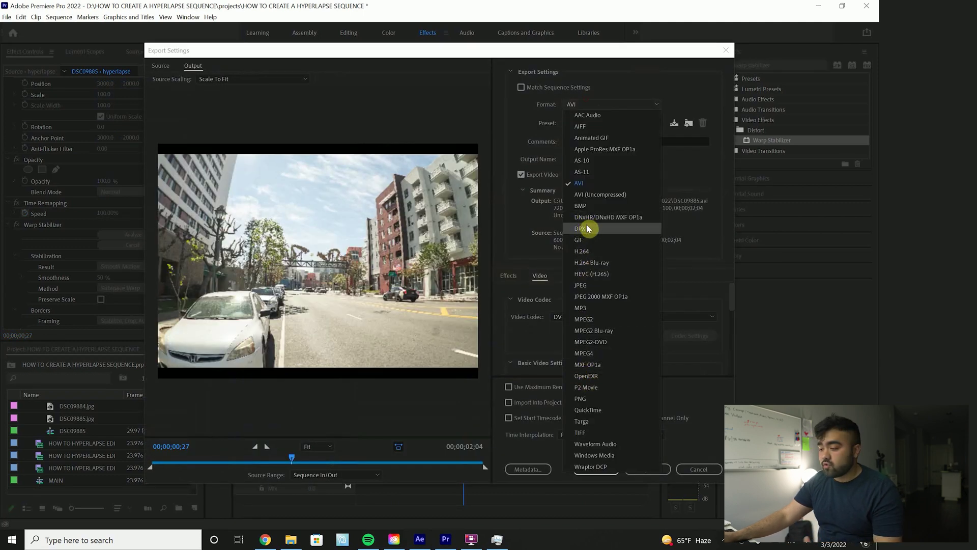
click(598, 409)
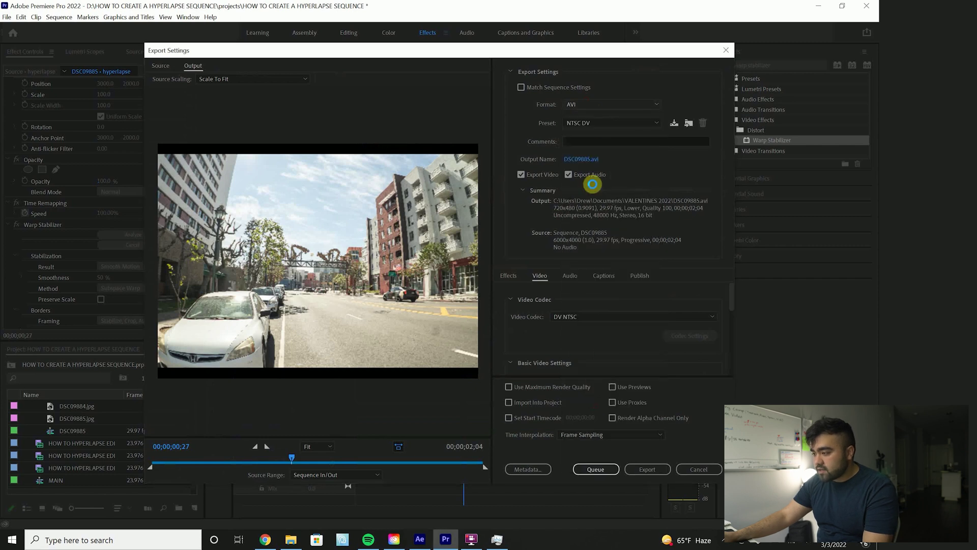
click(594, 124)
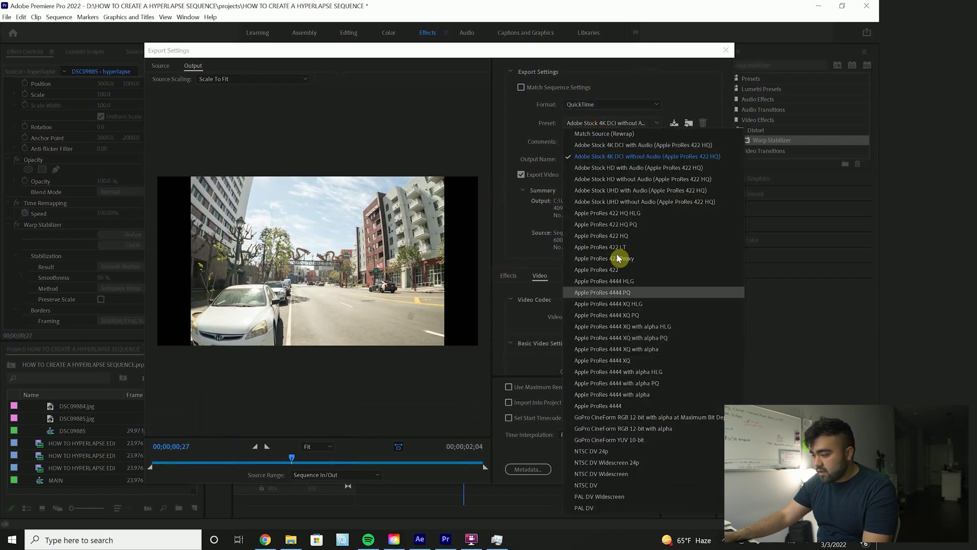
click(621, 236)
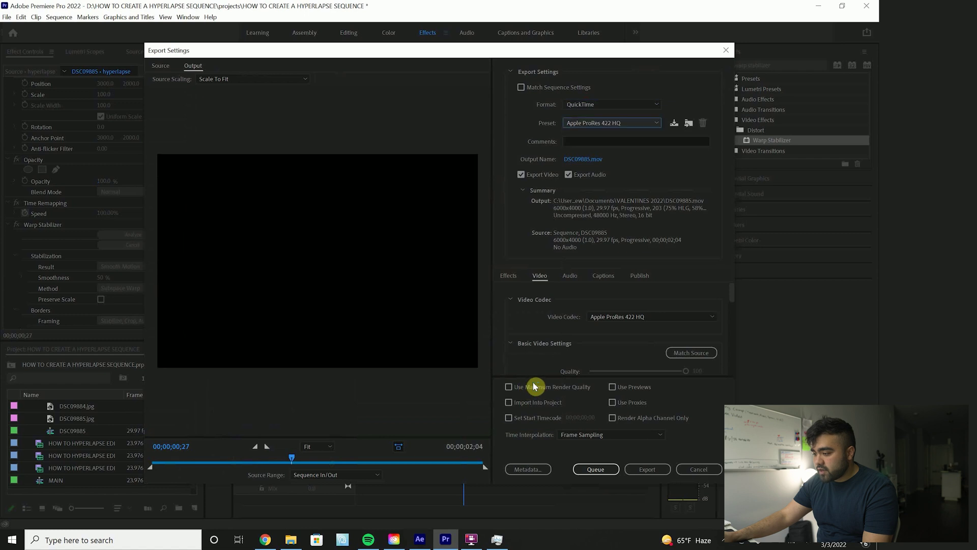
scroll(524, 369, down, 5)
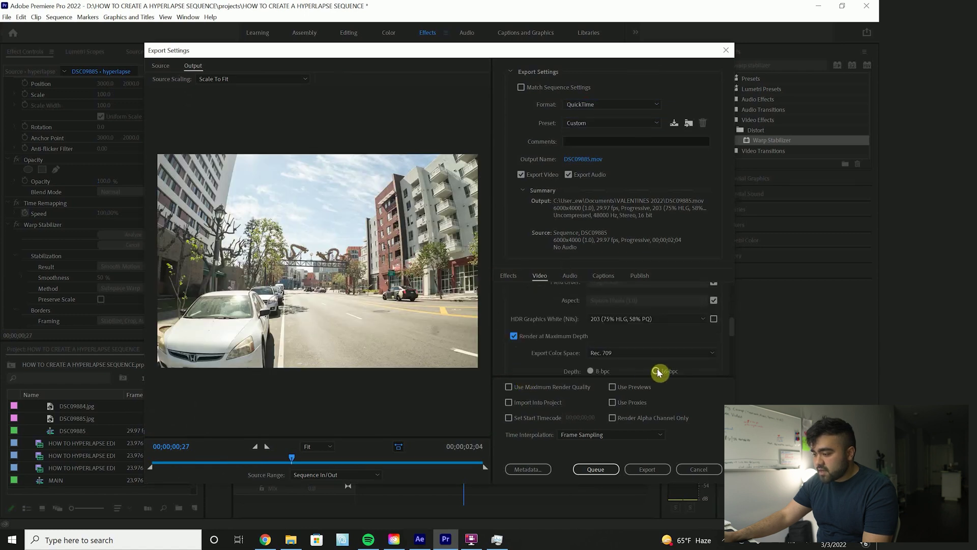
click(656, 370)
scroll(536, 354, down, 2)
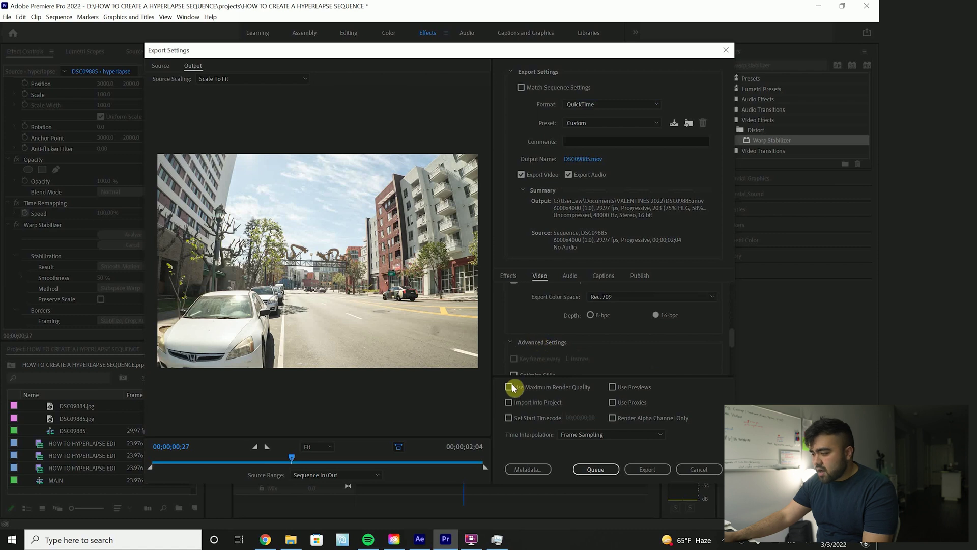
scroll(561, 332, down, 1)
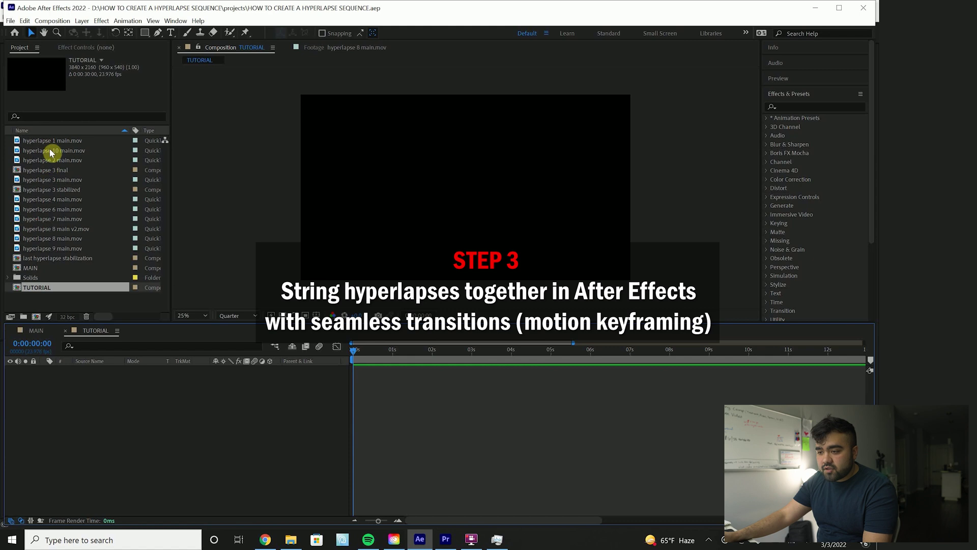
Add hyperlapse 1 main.mov to the TUTORIAL timeline, preview it, then add hyperlapse 2 main.mov.
click(52, 142)
drag(71, 145, 362, 395)
key(space)
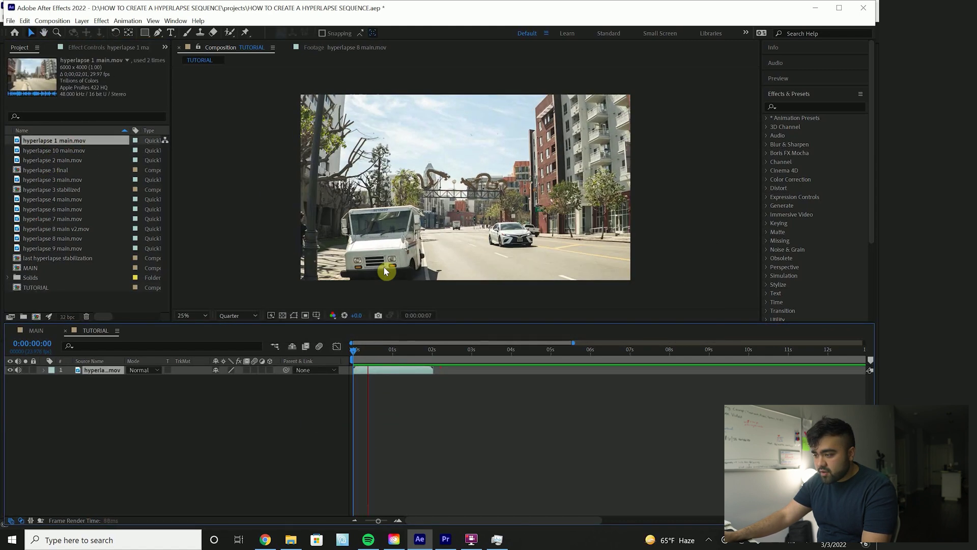
key(space)
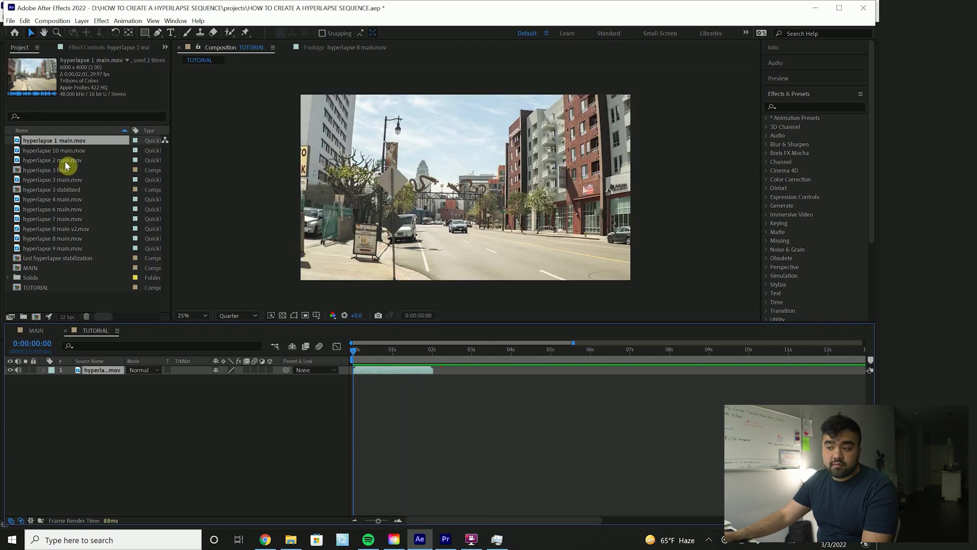
drag(65, 161, 403, 353)
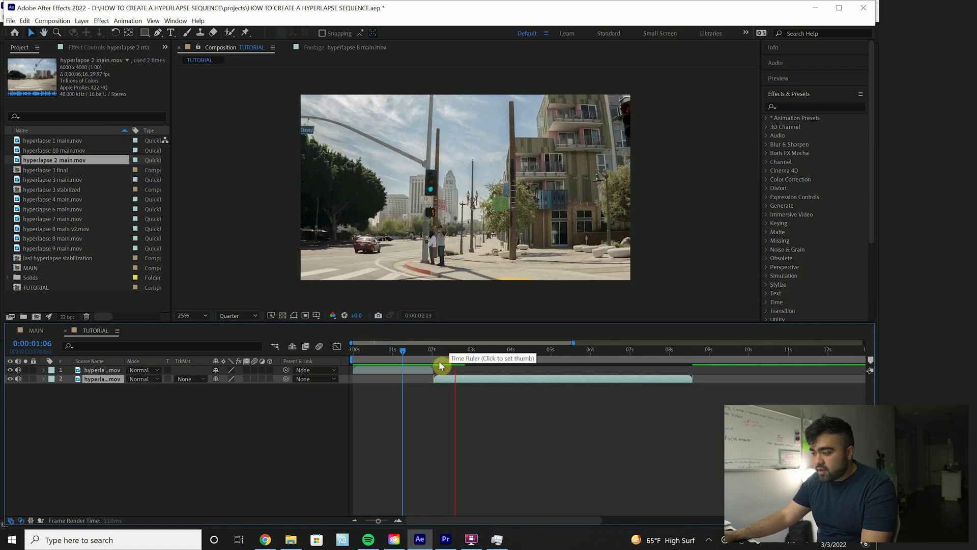
Delete the extra layer, trim the top layer to start at 0 seconds, and move the second clip to 1 second.
drag(455, 360, 507, 368)
key(Delete)
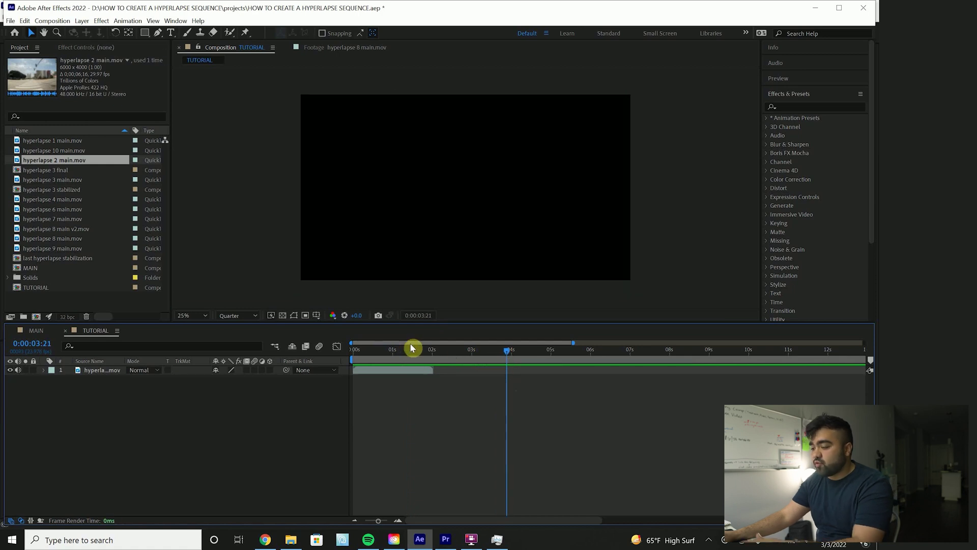
drag(406, 355, 347, 351)
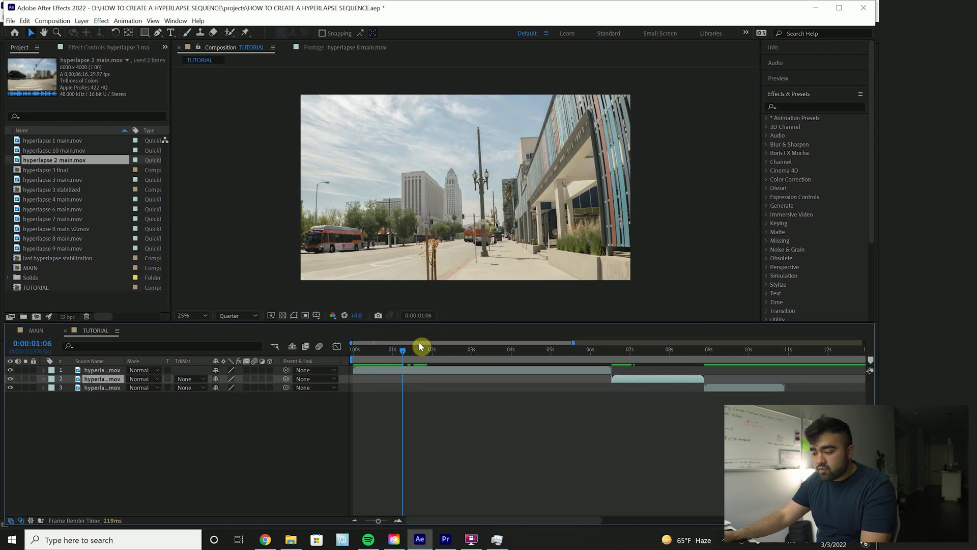
click(405, 372)
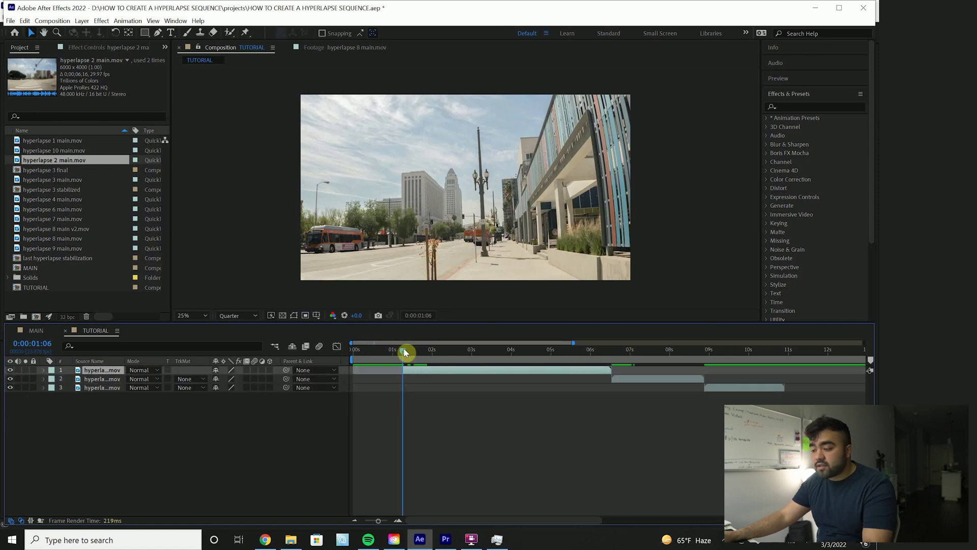
drag(406, 353, 354, 361)
key(bracketleft)
drag(615, 381, 395, 380)
click(401, 360)
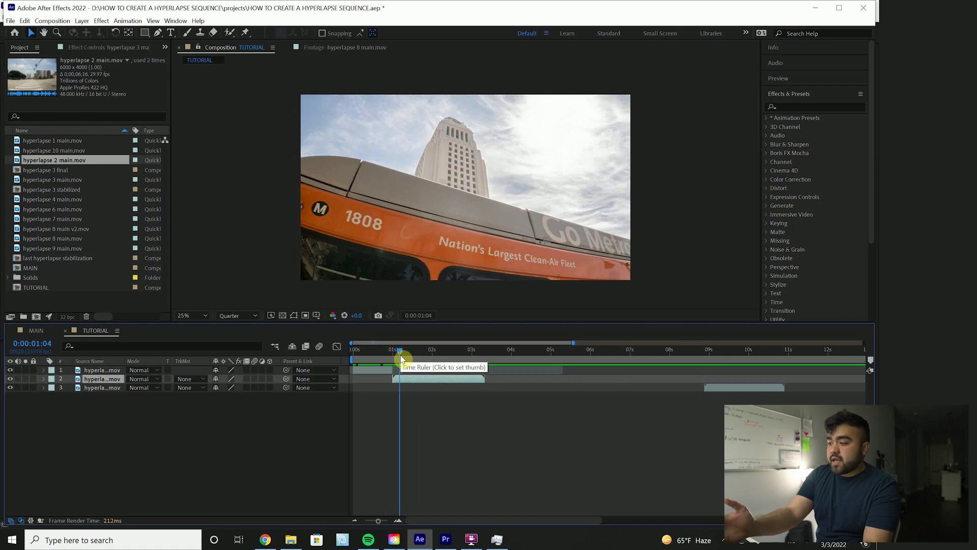
Slide the second hyperlapse clip earlier so it directly follows the first clip.
drag(401, 359, 400, 358)
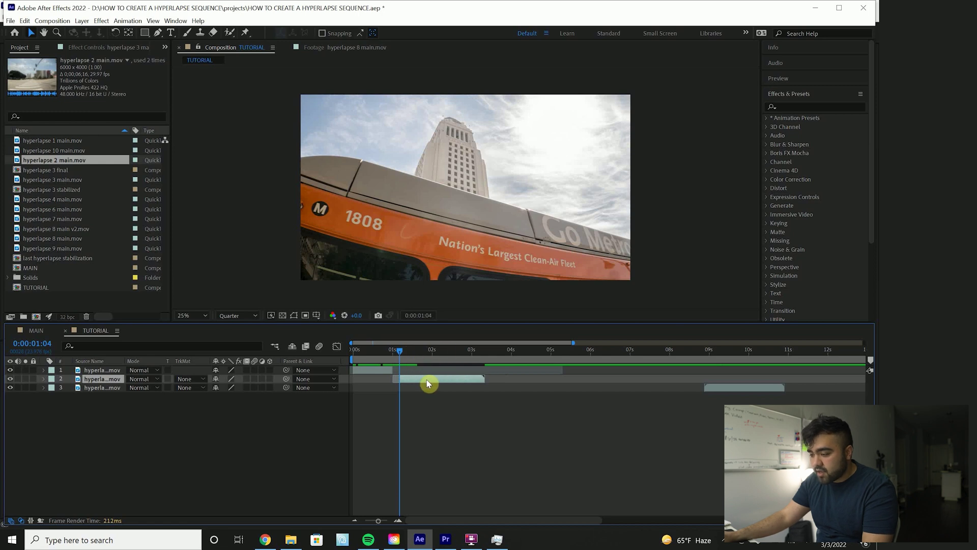
drag(427, 383, 422, 379)
drag(398, 349, 348, 356)
Preview the opening, then scrub through to the street shots around 04:07.
key(space)
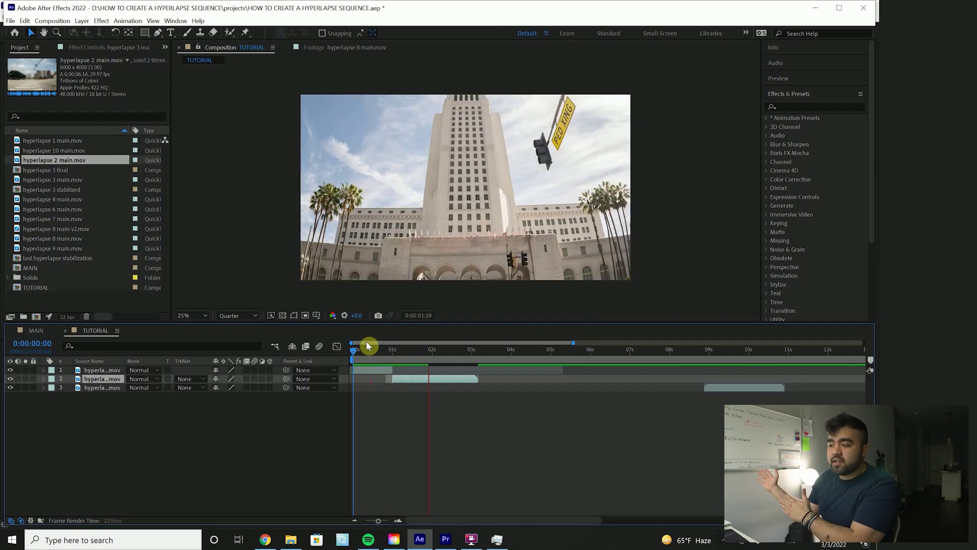
drag(411, 349, 356, 355)
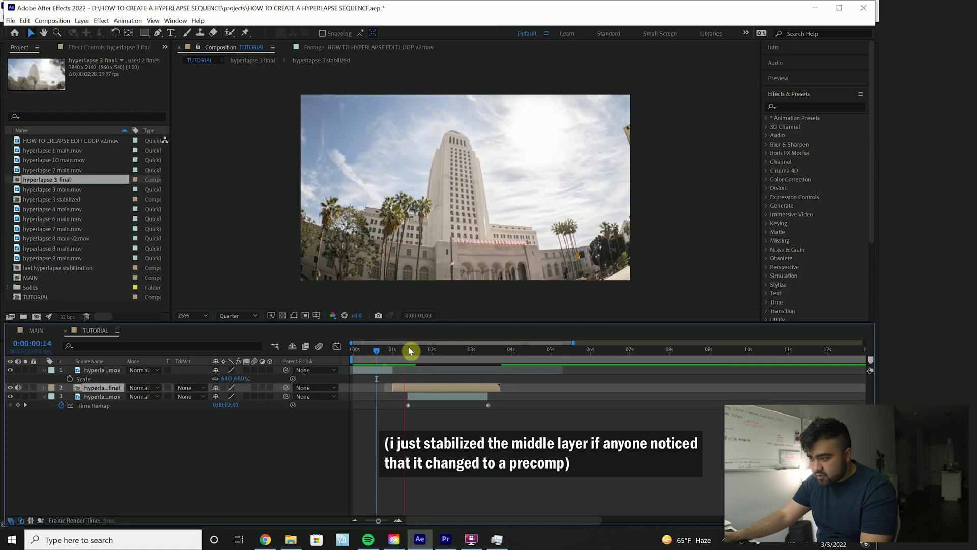
mouse_move(408, 346)
mouse_down()
mouse_move(388, 352)
mouse_move(417, 354)
mouse_up()
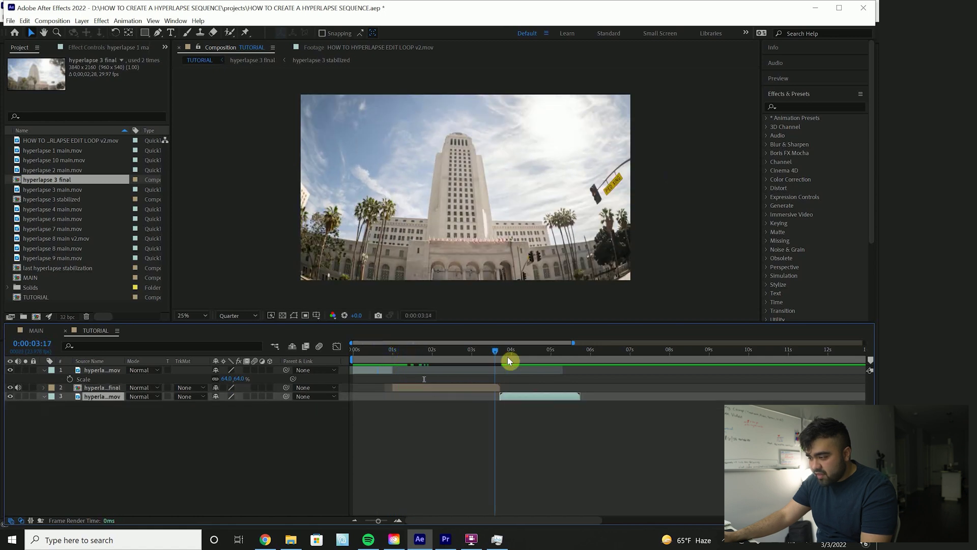
drag(508, 357, 523, 356)
Time-reverse the third layer with the street footage.
right_click(536, 398)
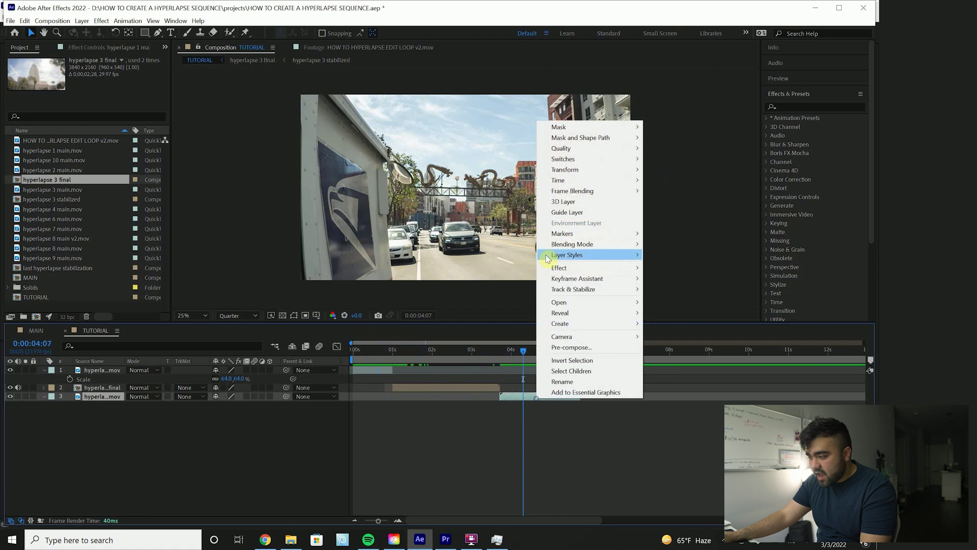
click(514, 385)
click(581, 358)
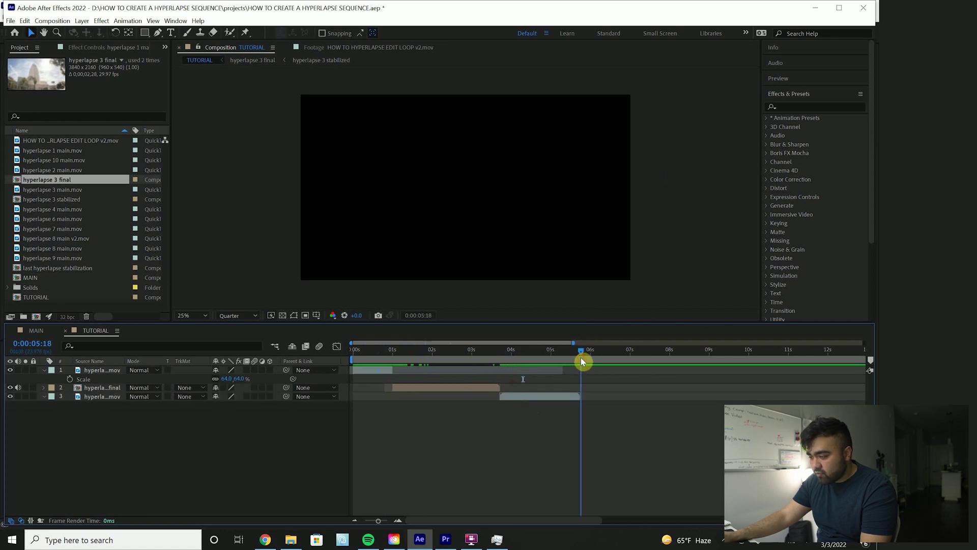
drag(582, 361, 536, 359)
right_click(559, 395)
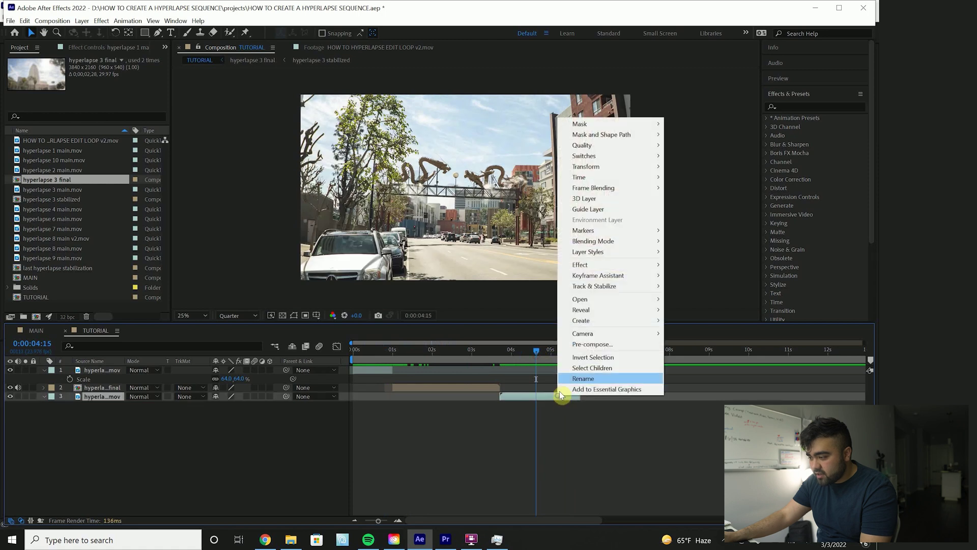
mouse_move(580, 177)
click(683, 188)
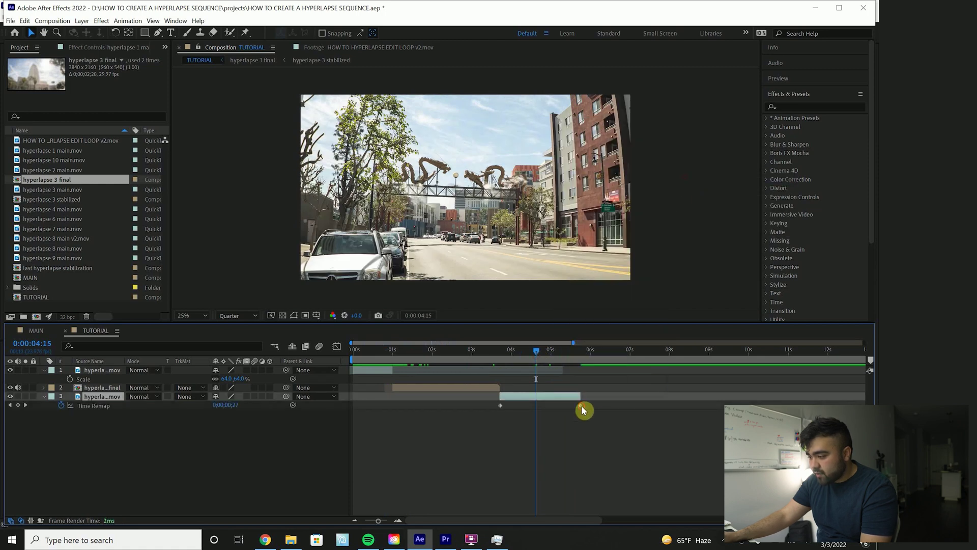
Move the reversed clip's Time Remap keyframe to the layer start and check the footage.
drag(596, 406, 581, 406)
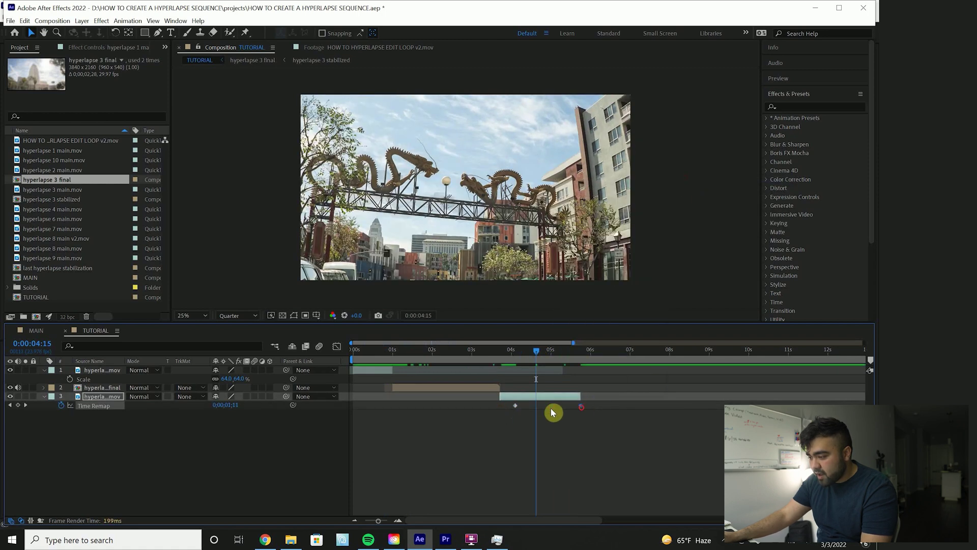
drag(515, 407, 501, 406)
mouse_move(499, 353)
mouse_down()
mouse_move(476, 355)
mouse_move(511, 353)
mouse_move(487, 352)
mouse_move(499, 356)
mouse_up()
Reveal the third layer's Scale property and start editing its value.
click(518, 397)
key(s)
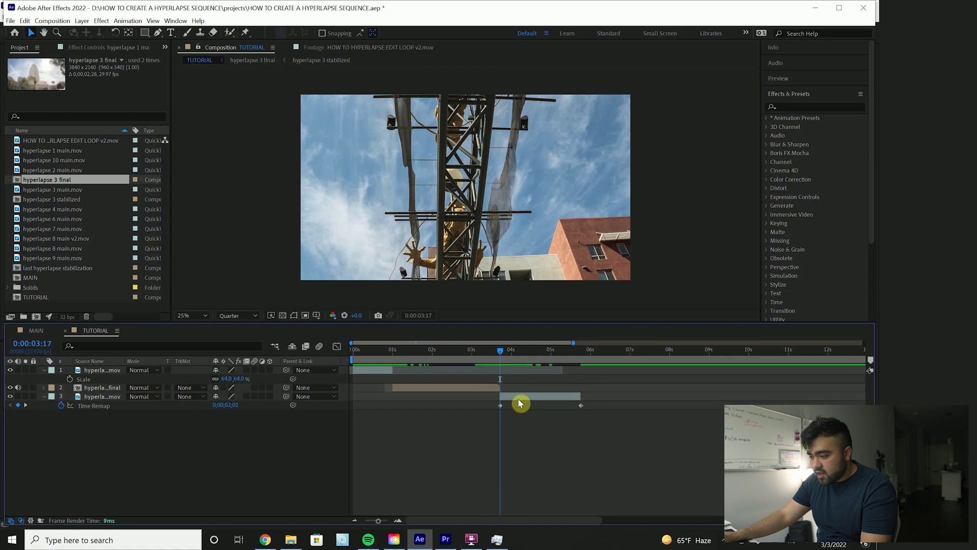
click(228, 404)
Set the third layer's scale to 64% and scrub to find the transition point.
text(64)
key(Return)
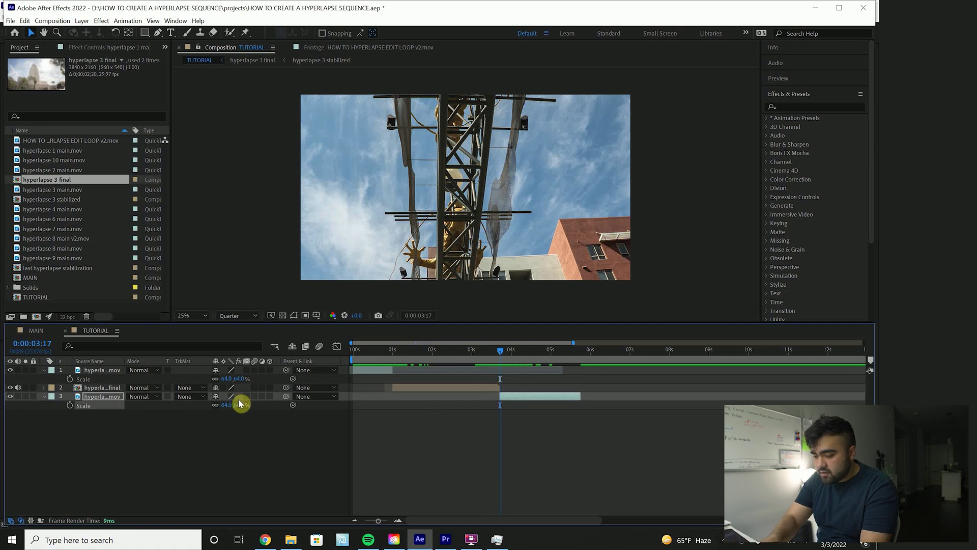
drag(501, 351, 437, 353)
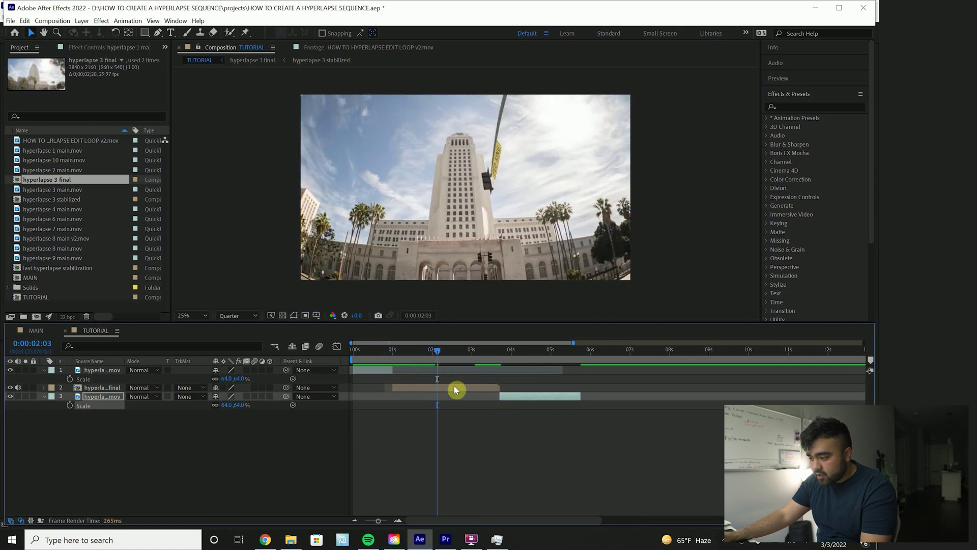
End hyperlapse 3 final at 02:03, start the third clip there, and preview the cut.
drag(493, 384, 438, 388)
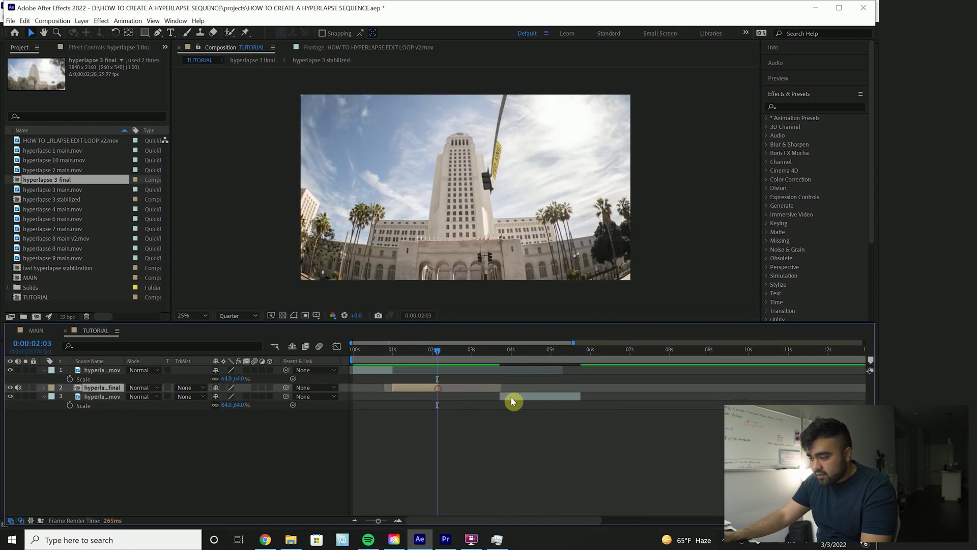
drag(511, 397, 455, 392)
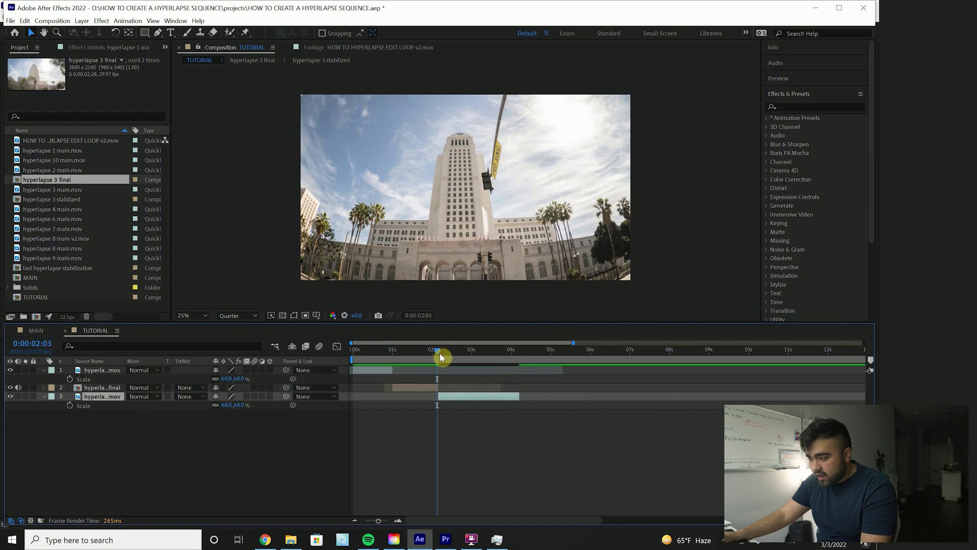
drag(440, 358, 419, 357)
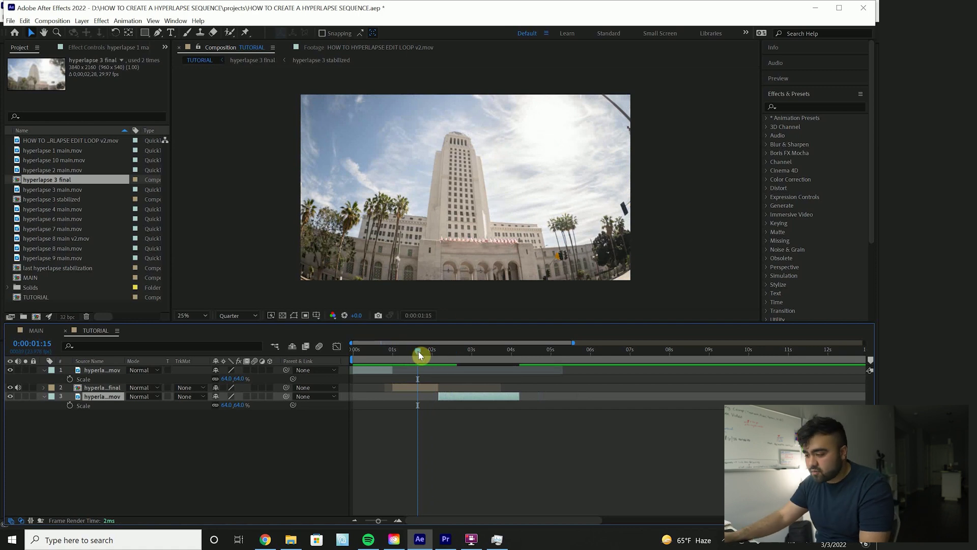
key(space)
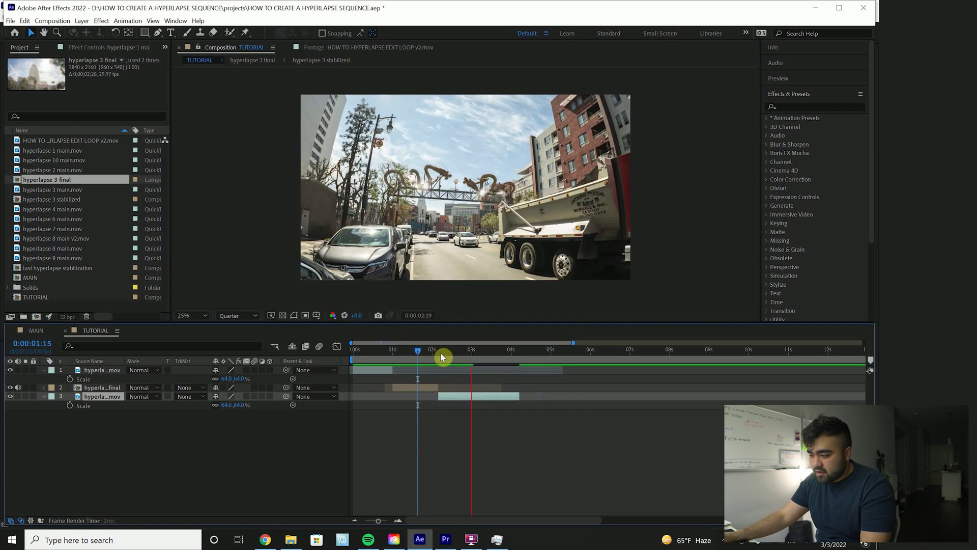
click(368, 350)
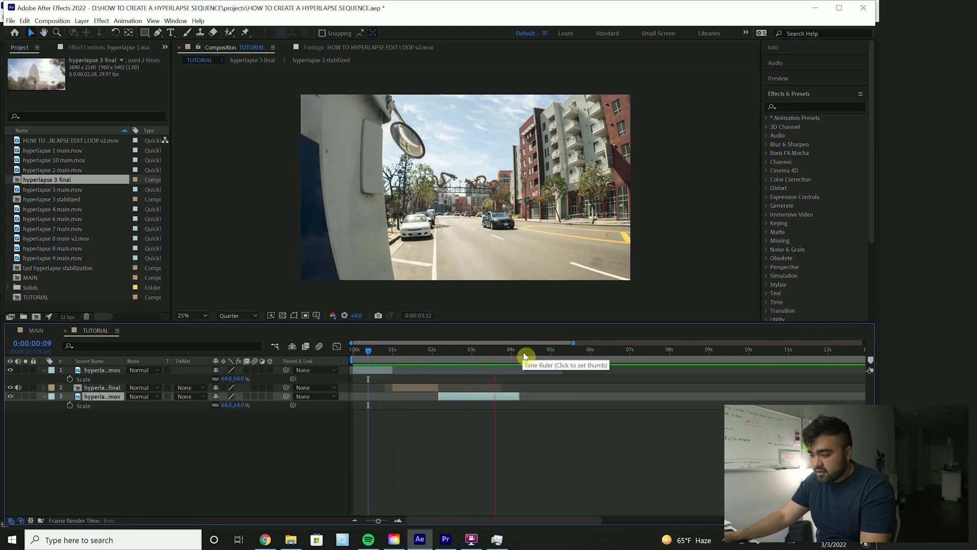
Keyframe the first clip's scale up to 108% at frame 00:23 on the bus shot.
click(356, 351)
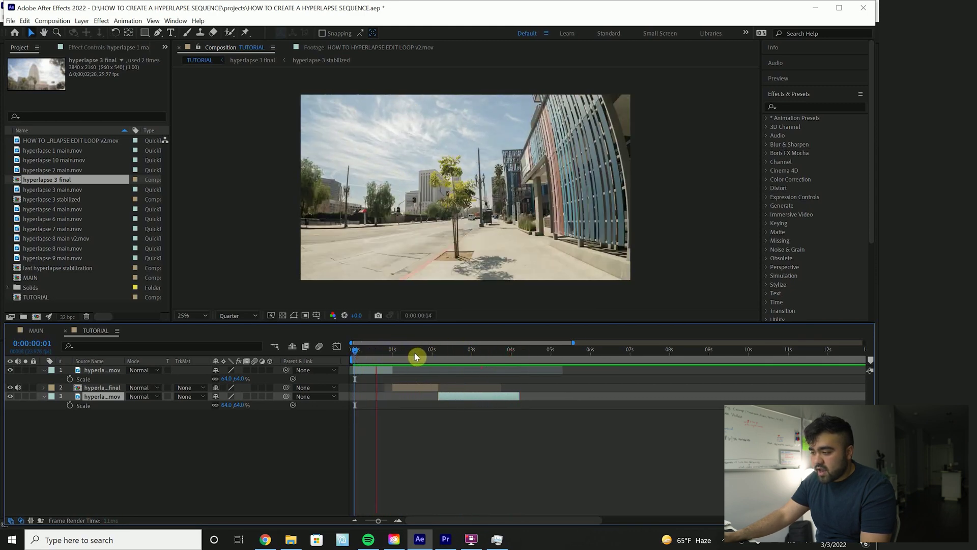
drag(422, 350, 379, 352)
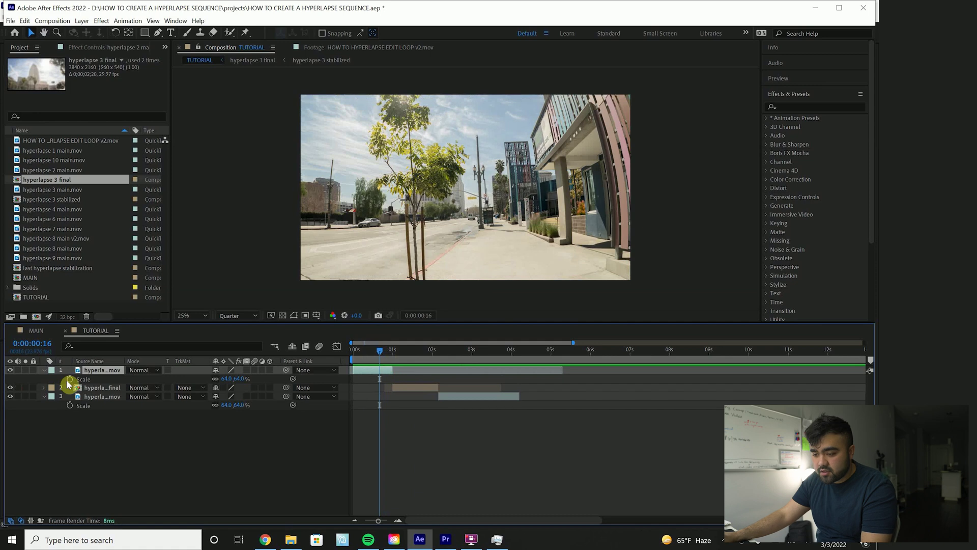
key(space)
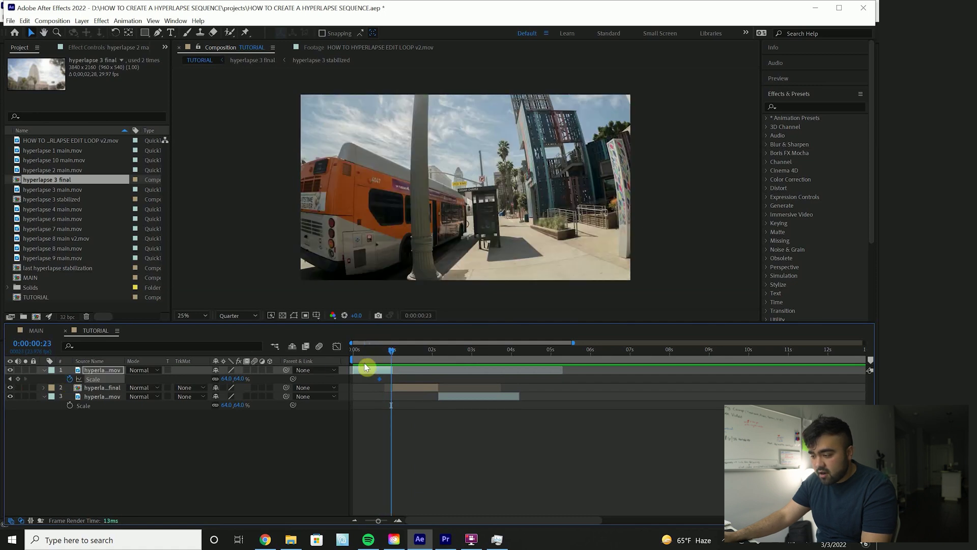
drag(227, 382, 253, 375)
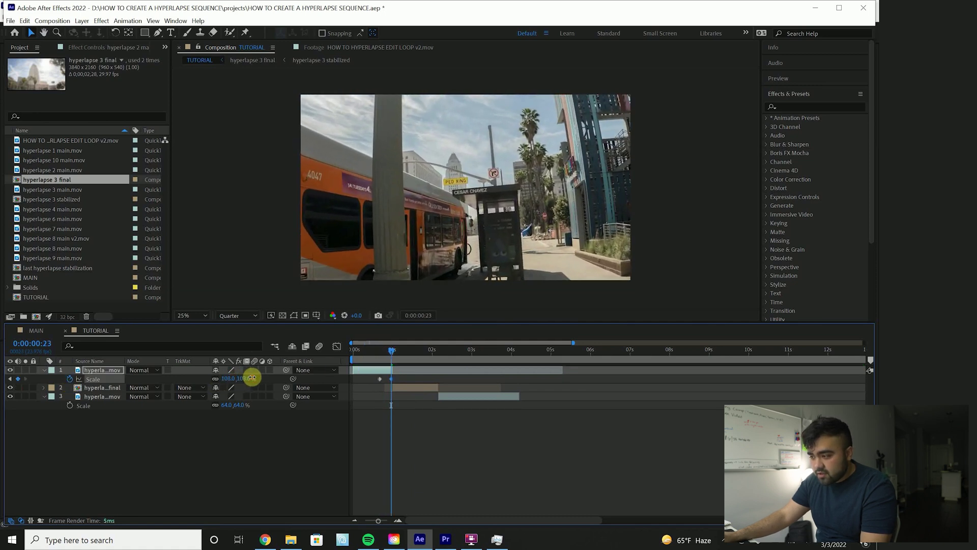
drag(393, 352, 394, 355)
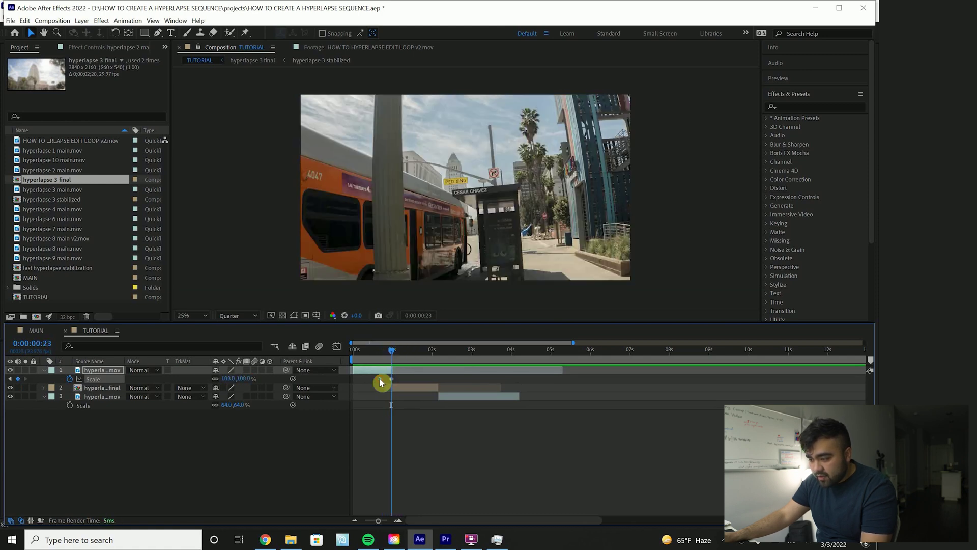
Apply Easy Ease to the scale keyframes and steepen the final handle for sharp acceleration.
click(337, 348)
click(398, 521)
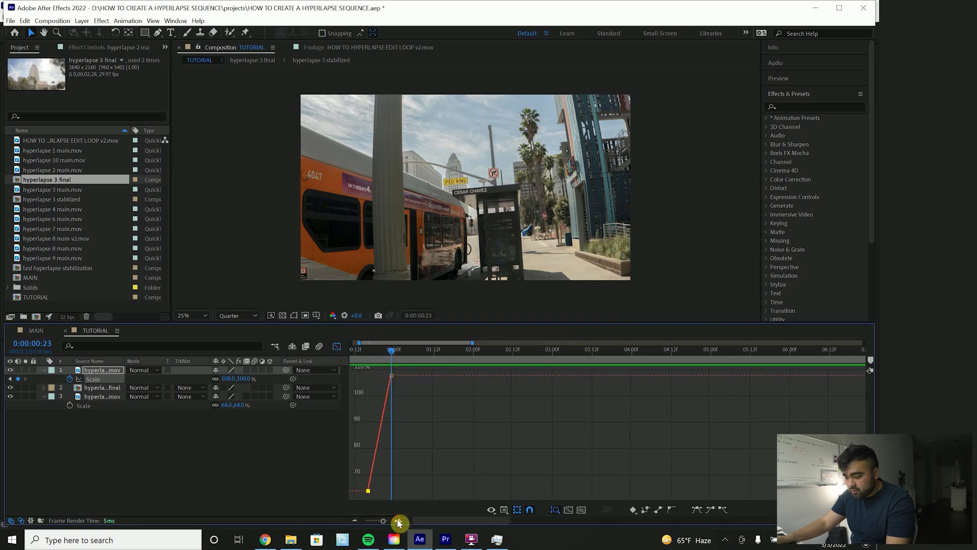
click(398, 520)
drag(421, 521, 415, 522)
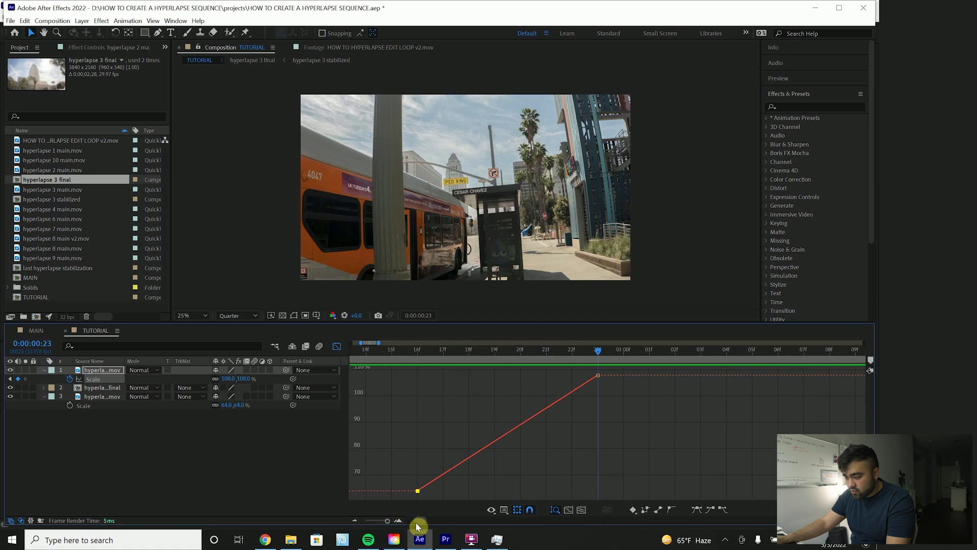
click(723, 510)
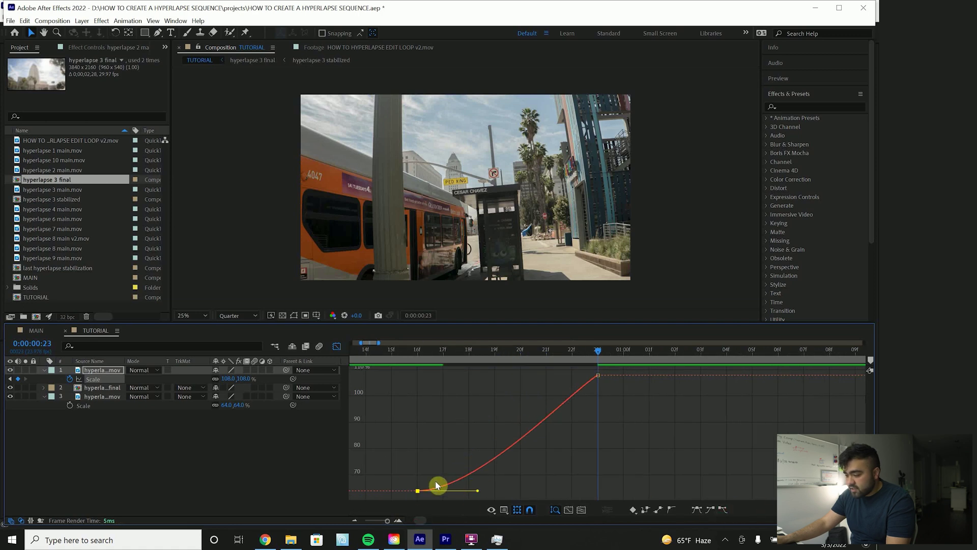
click(598, 375)
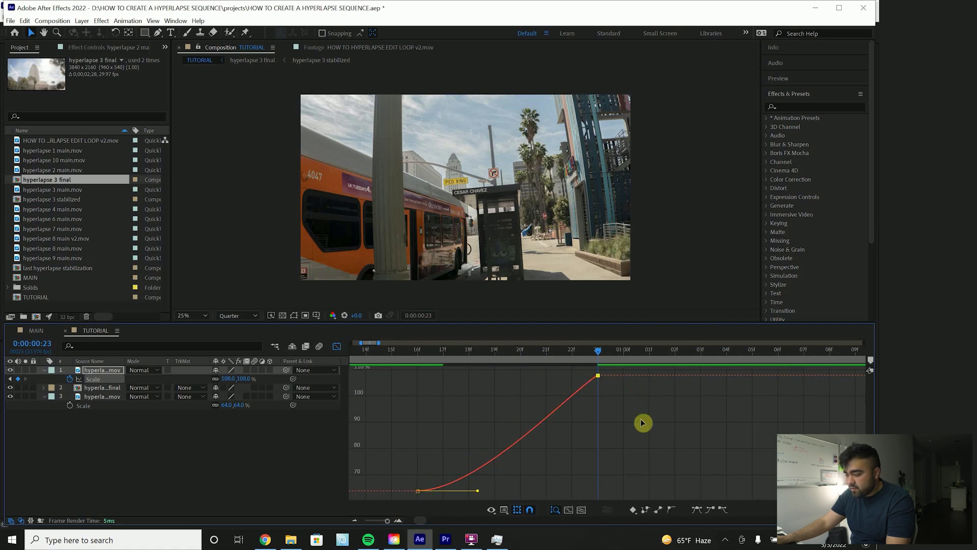
click(714, 510)
drag(543, 383, 591, 460)
drag(413, 356, 498, 360)
Add Scale keyframes to hyperlapse 3 final, zooming the City Hall shot in by 01:06.
key(shift+F3)
click(674, 358)
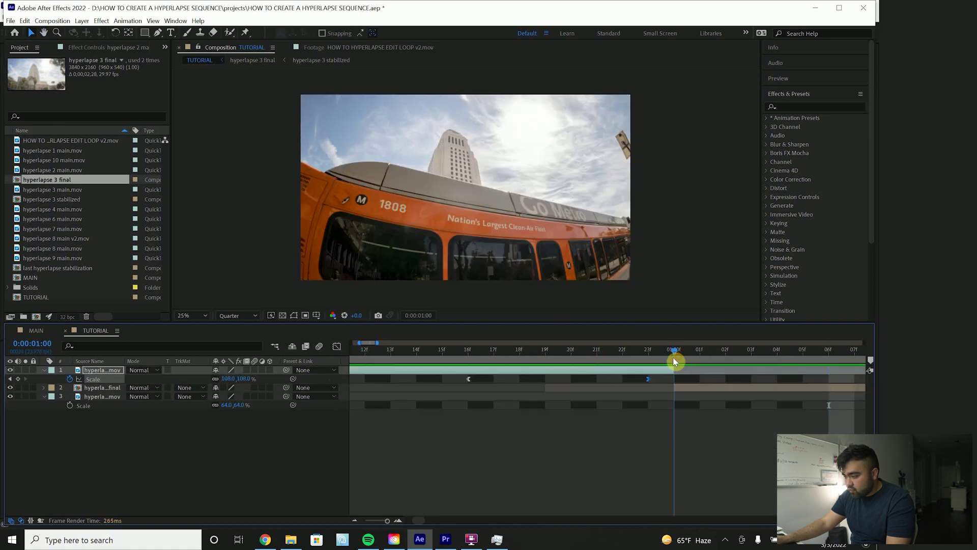
click(695, 388)
scroll(421, 515, right, 3)
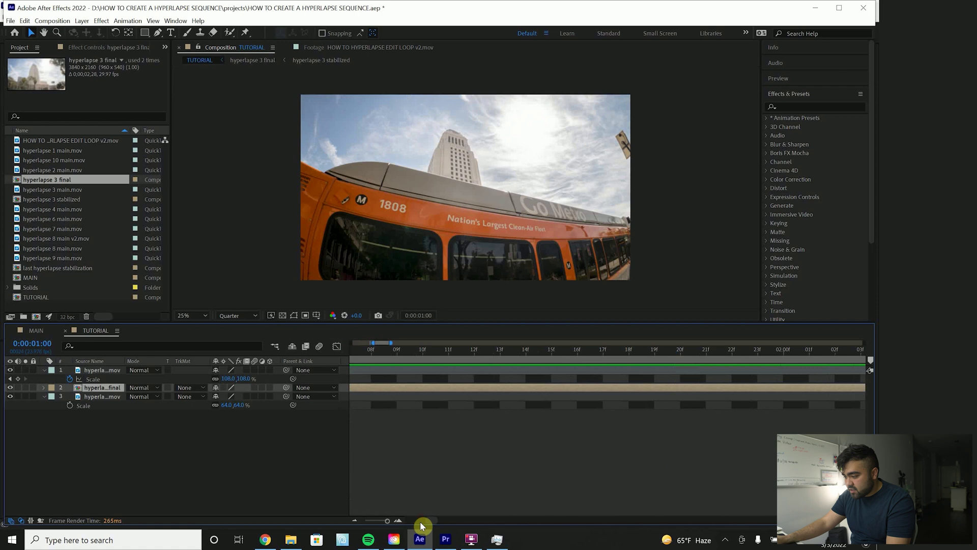
click(354, 520)
click(356, 521)
key(s)
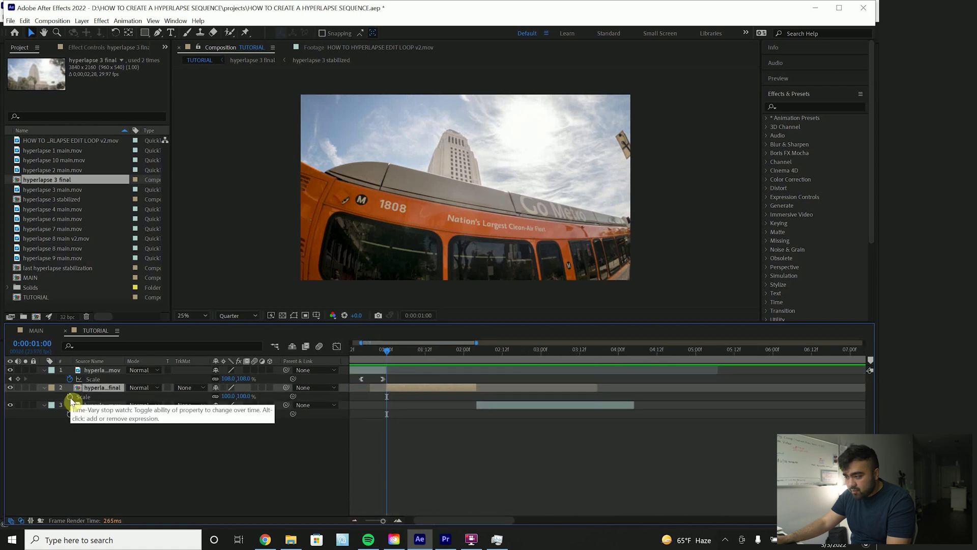
click(70, 397)
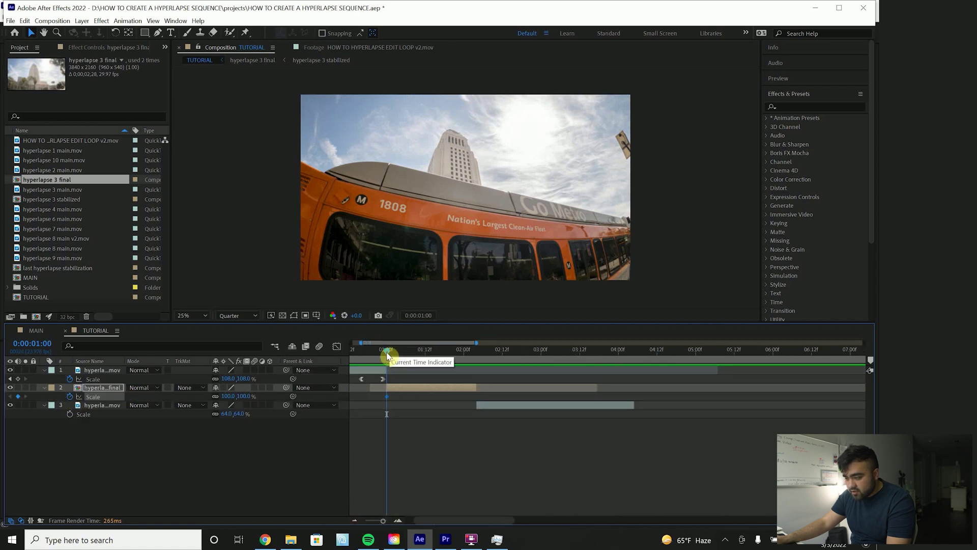
drag(386, 355, 407, 356)
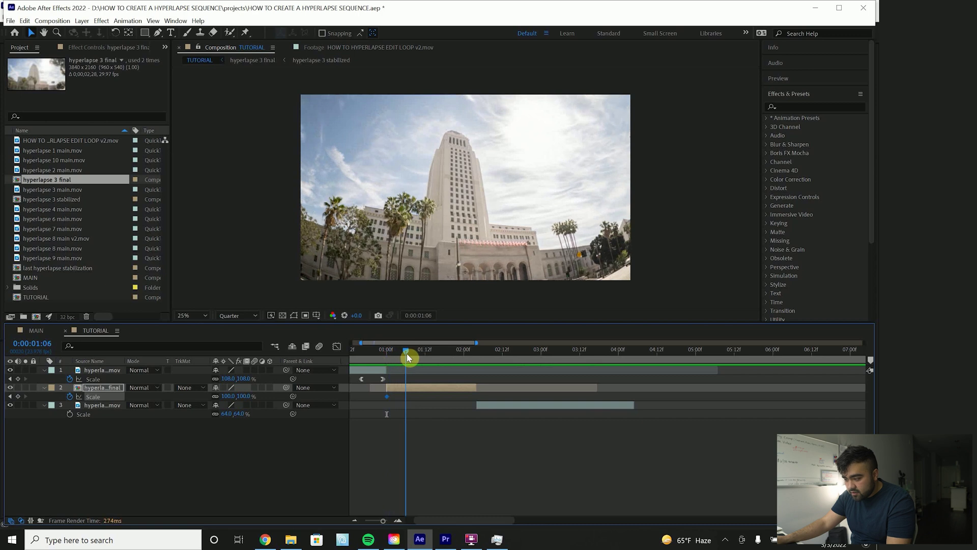
drag(222, 396, 230, 394)
Give the scale curve a steep ease in the Graph Editor, then scrub and preview the zoom.
key(j)
click(336, 346)
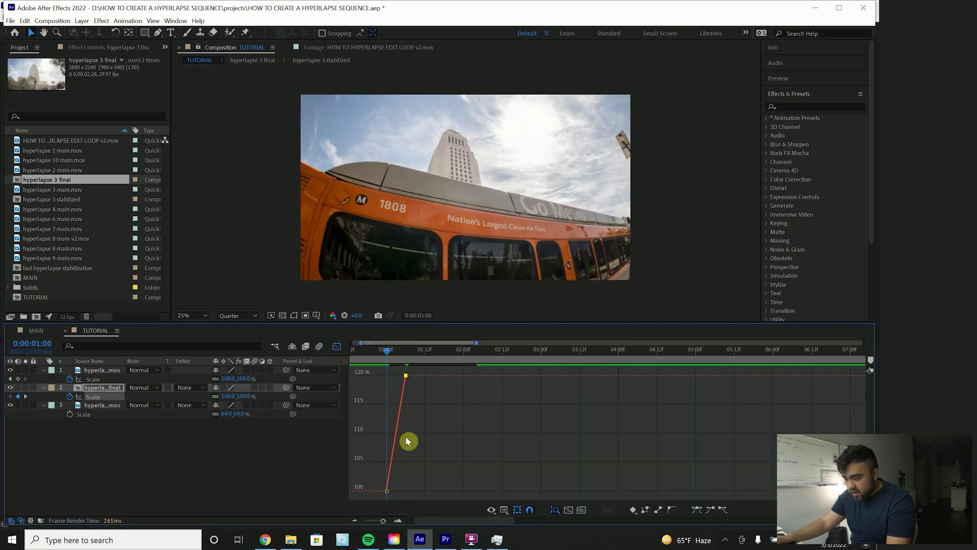
click(397, 519)
click(709, 507)
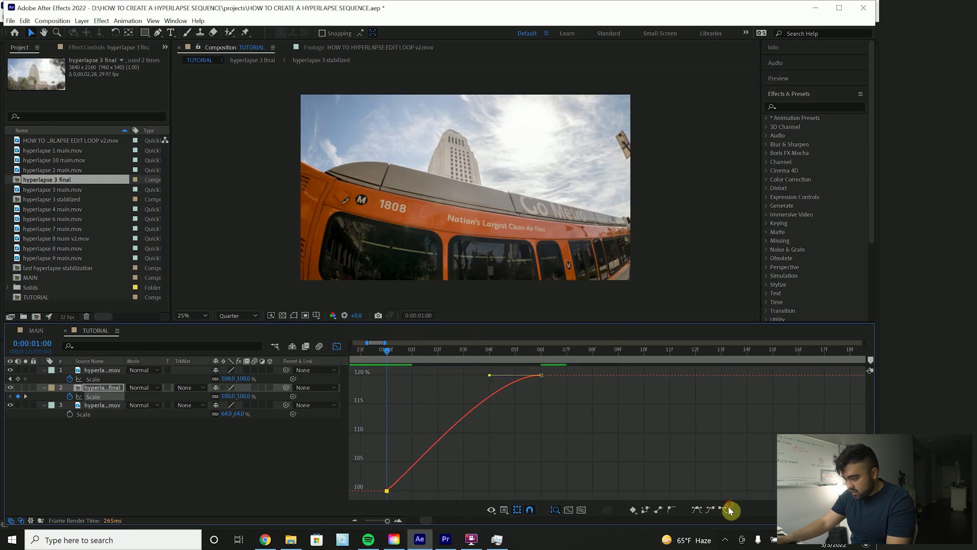
drag(440, 493, 401, 407)
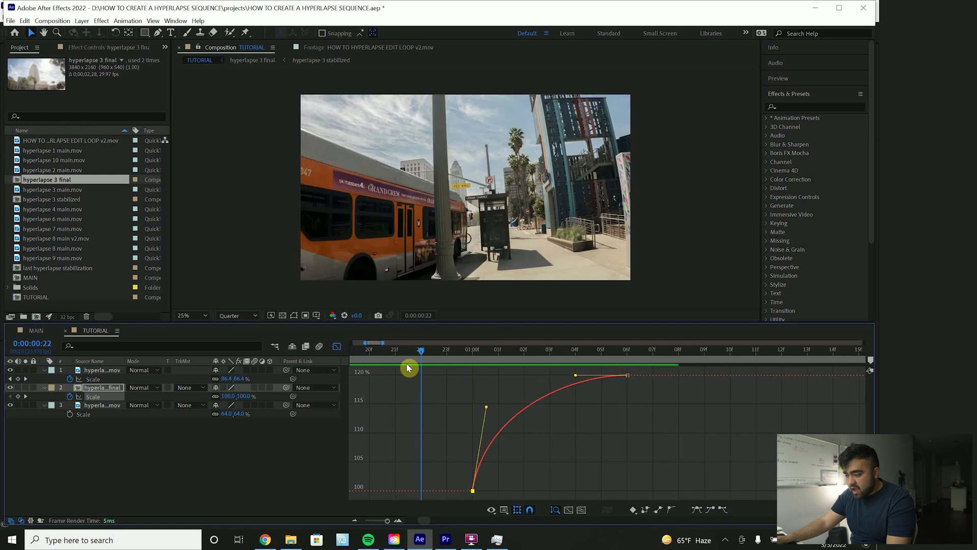
key(Page_Up)
drag(471, 369, 373, 393)
key(space)
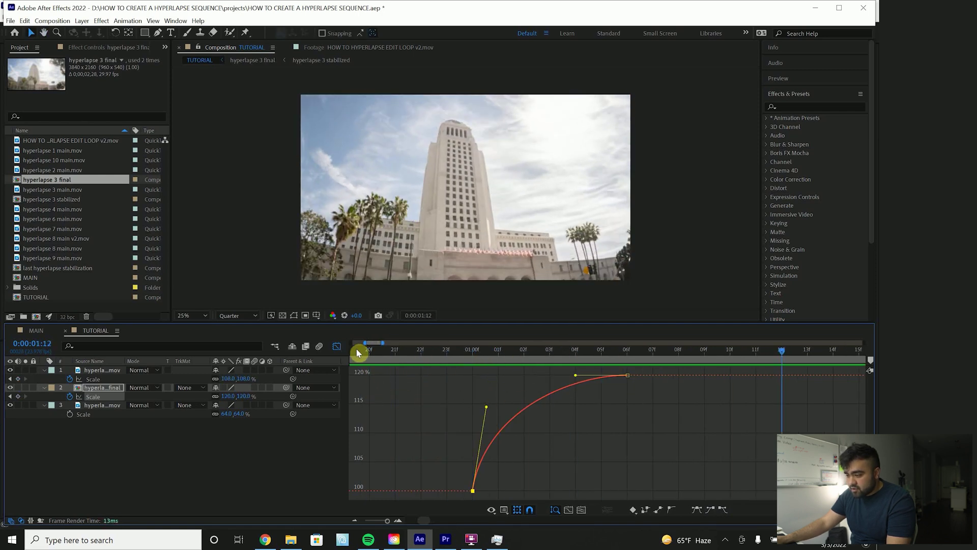
key(shift+F3)
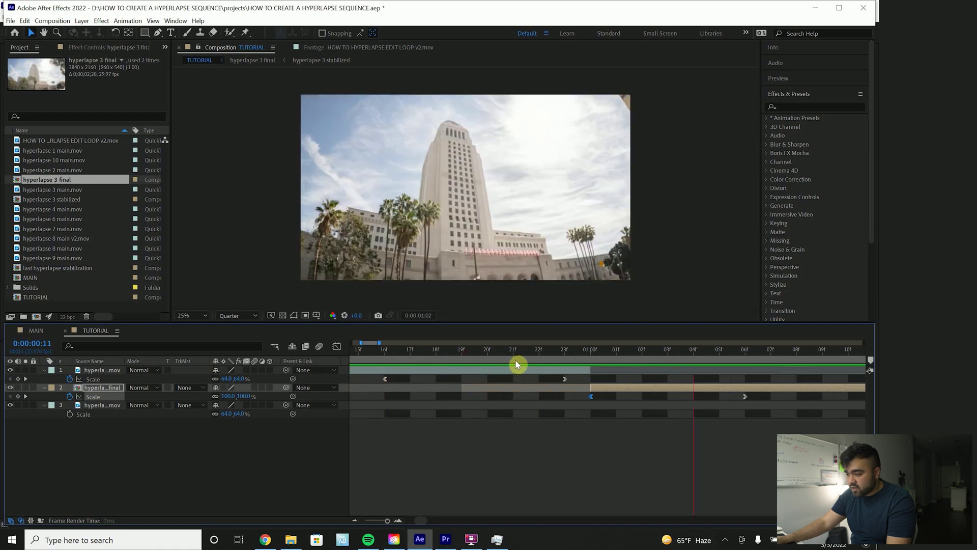
Keyframe the layer's rotation to tilt to -15° at 0:00:02:03.
key(minus)
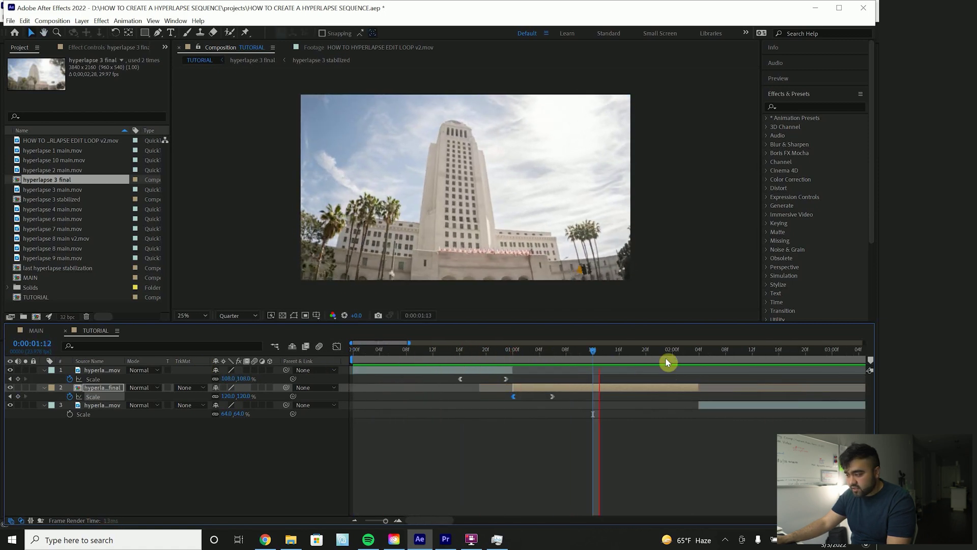
click(664, 351)
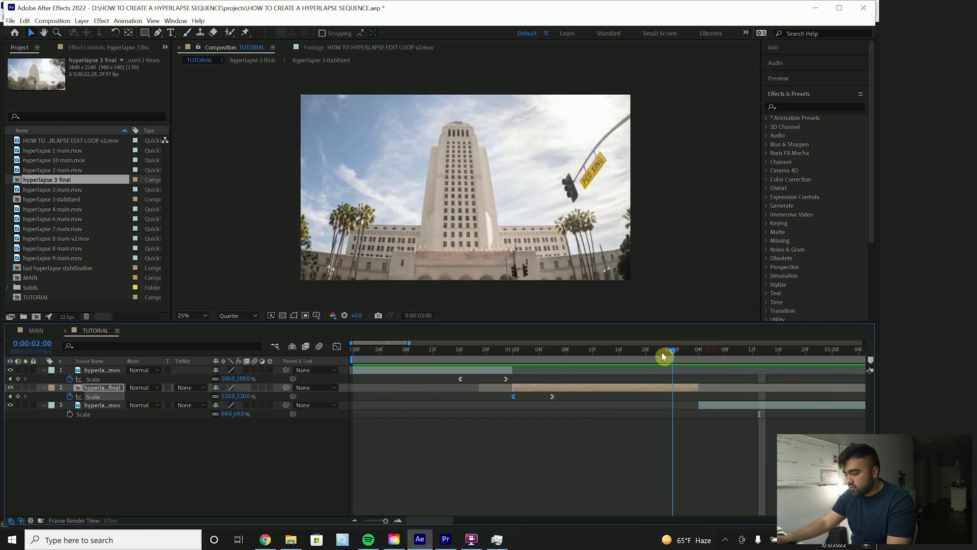
mouse_move(664, 356)
mouse_down()
mouse_move(639, 356)
mouse_move(731, 367)
mouse_move(660, 370)
mouse_move(737, 380)
mouse_move(657, 385)
mouse_move(652, 356)
mouse_up()
right_click(656, 389)
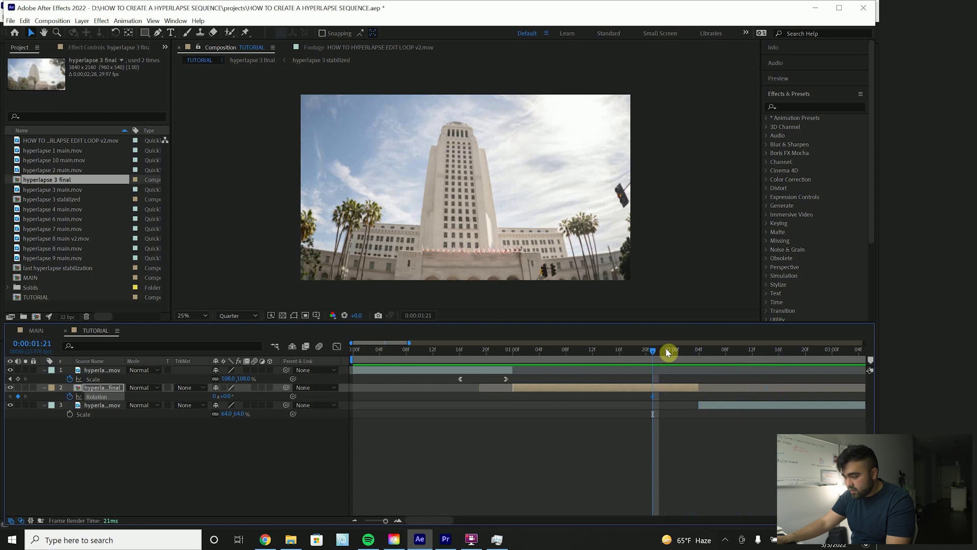
click(695, 355)
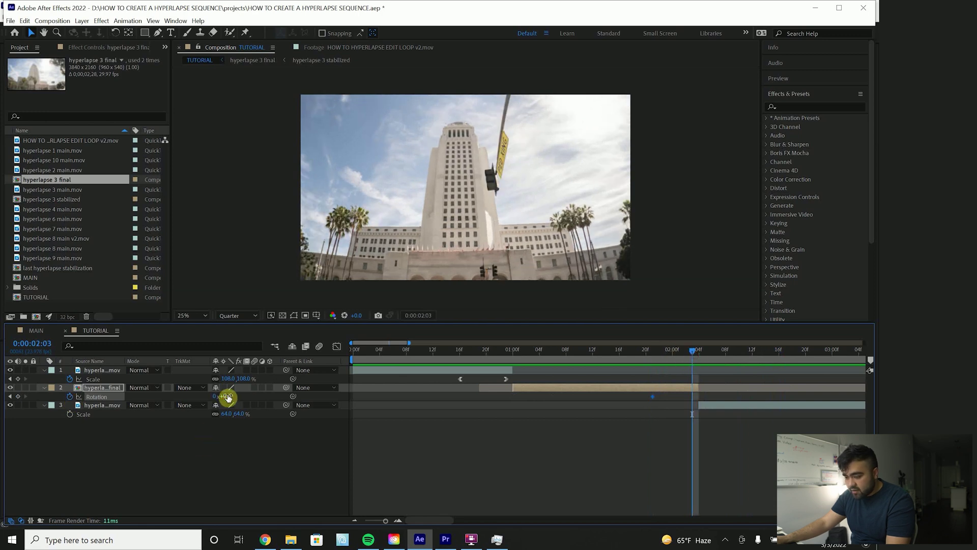
drag(227, 395, 223, 395)
Scrub and play the rotation from 0:00:01:17 to review the turn.
drag(685, 353, 626, 351)
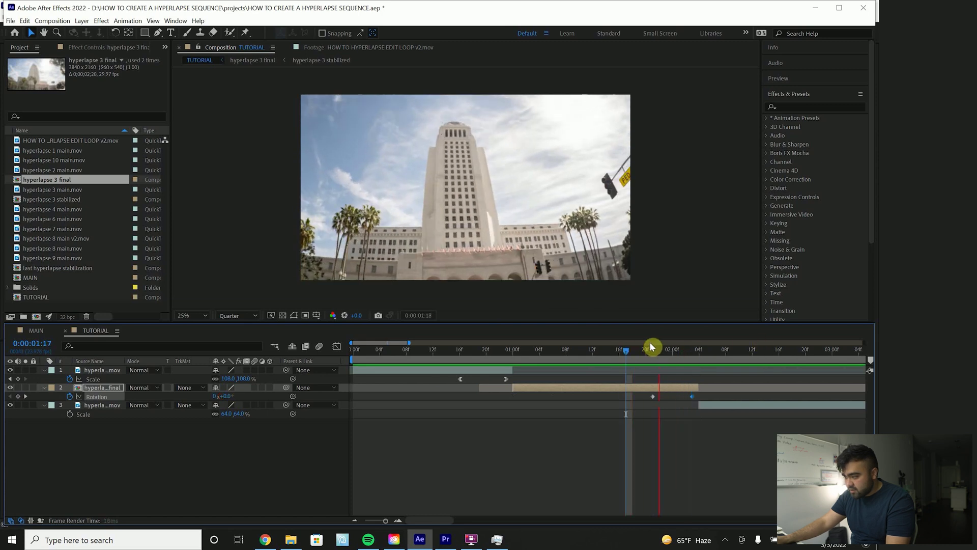
key(space)
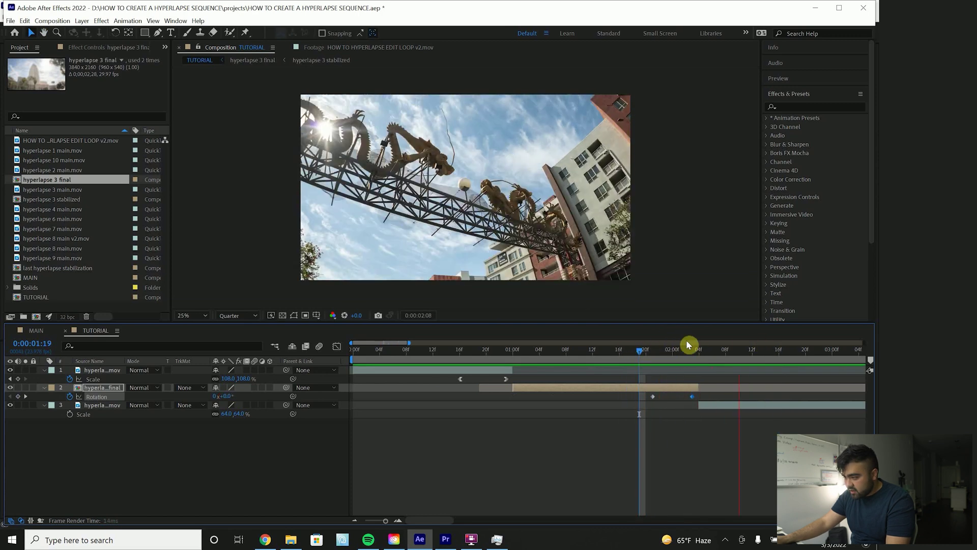
mouse_move(695, 356)
mouse_down()
mouse_move(638, 356)
mouse_move(707, 355)
mouse_move(693, 351)
mouse_up()
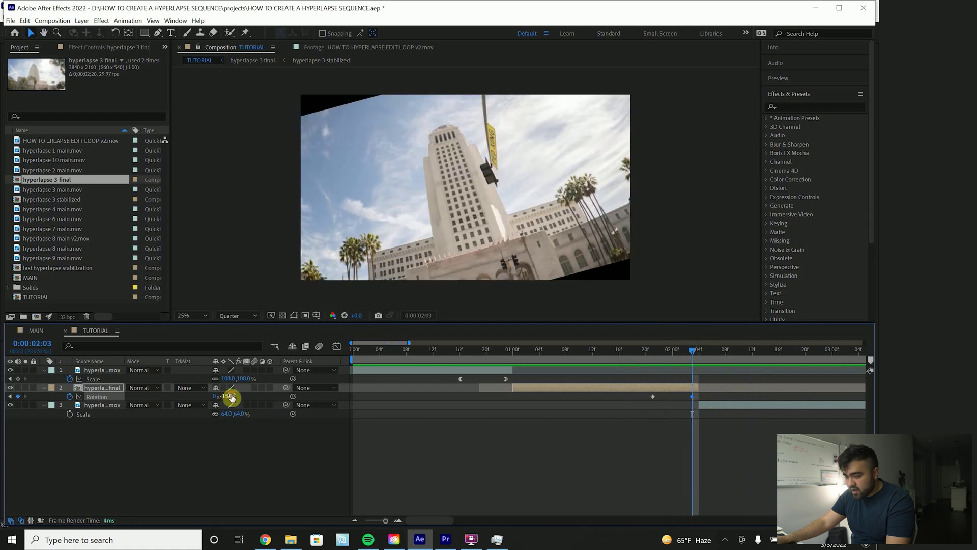
drag(683, 356, 654, 357)
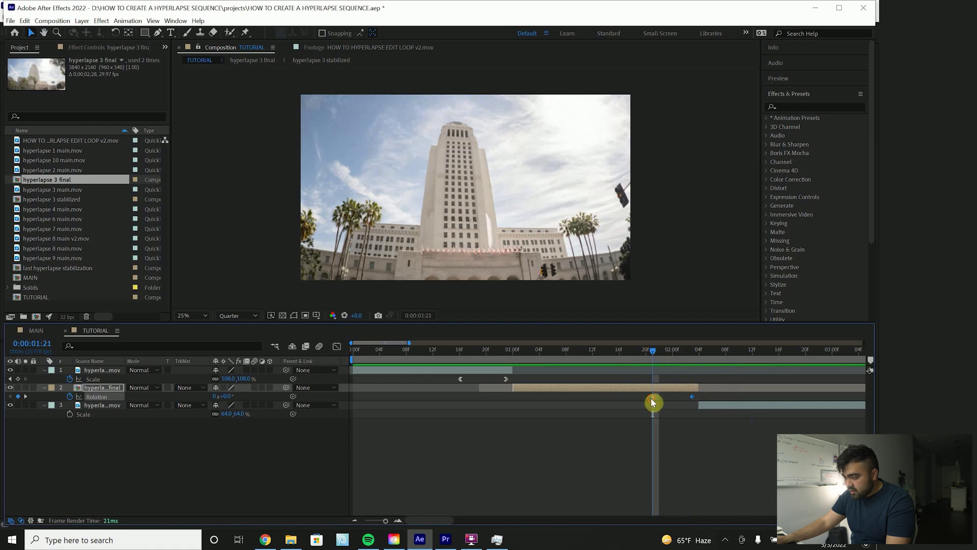
click(337, 347)
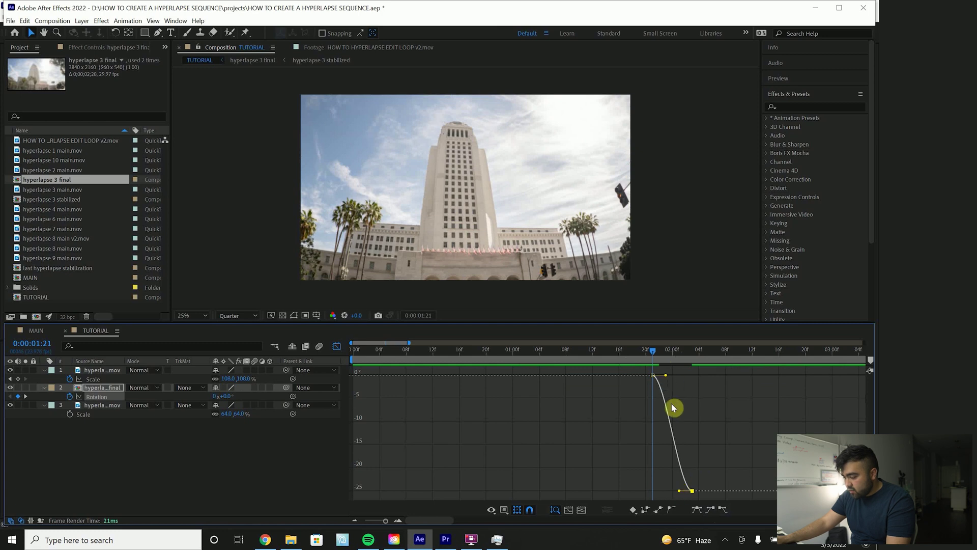
Reshape the rotation curve's ease handles on both keyframes and preview the spin.
drag(682, 491, 692, 456)
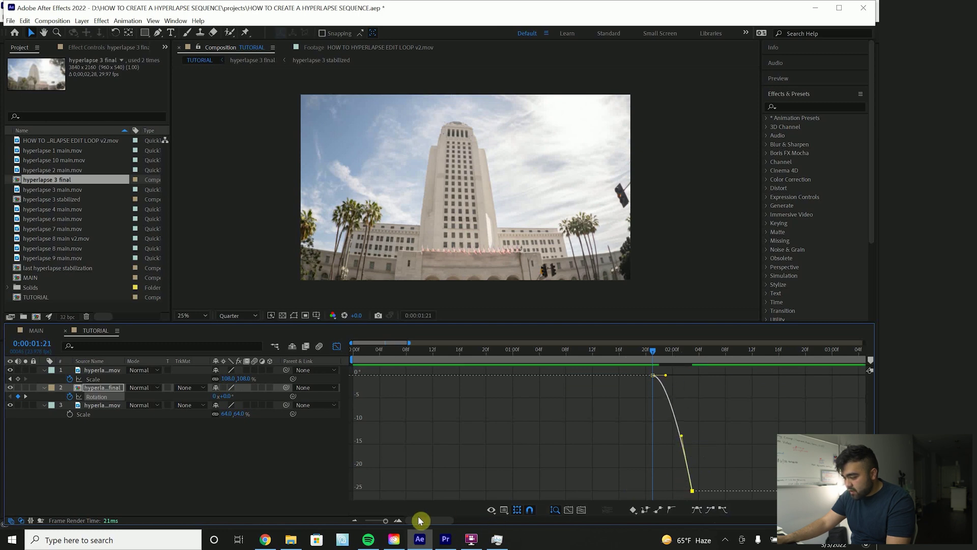
click(398, 520)
drag(426, 521, 441, 521)
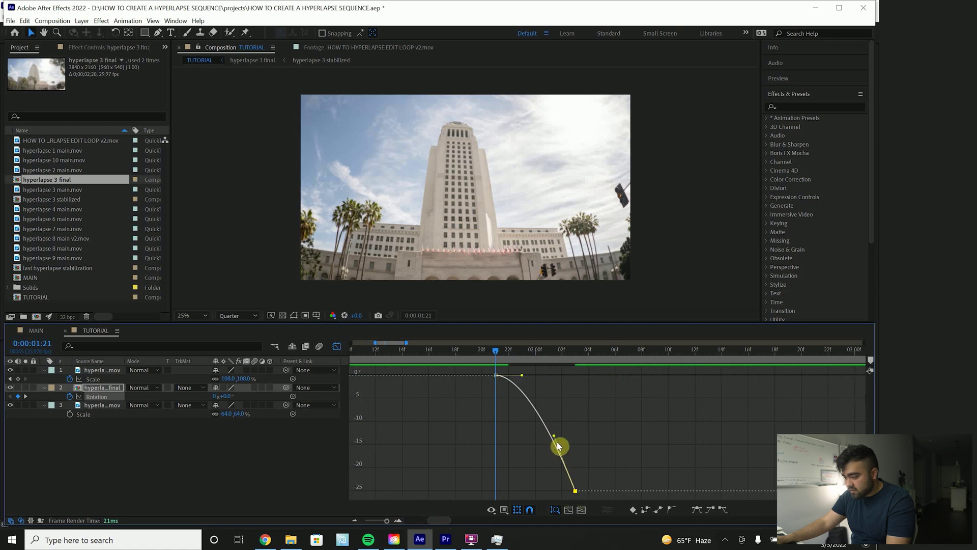
drag(556, 439, 574, 428)
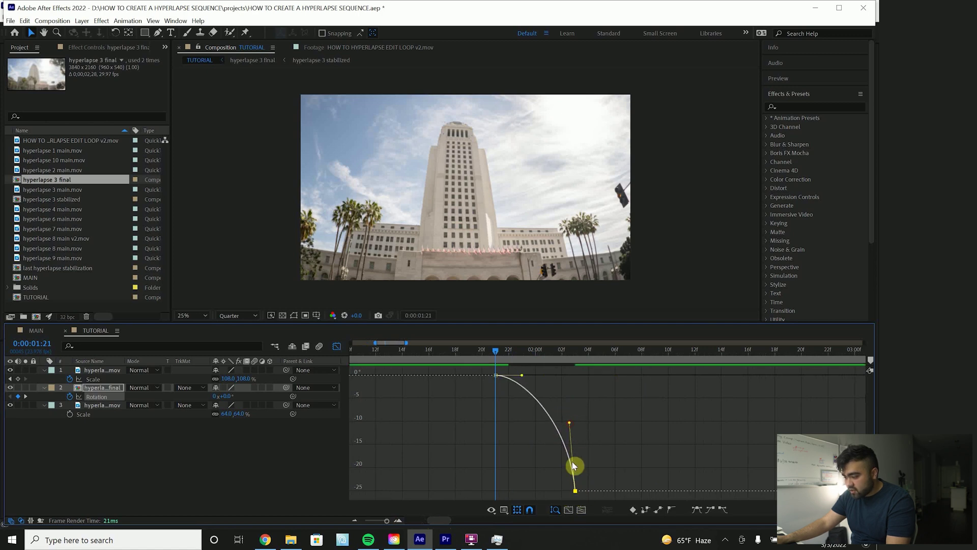
drag(524, 378, 535, 375)
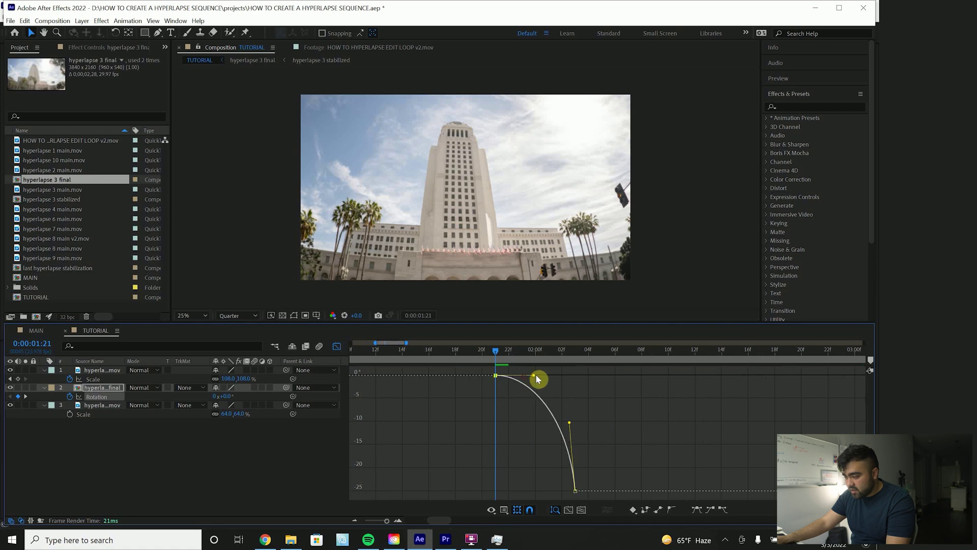
mouse_move(493, 351)
mouse_down()
mouse_move(423, 350)
mouse_move(508, 351)
mouse_up()
key(space)
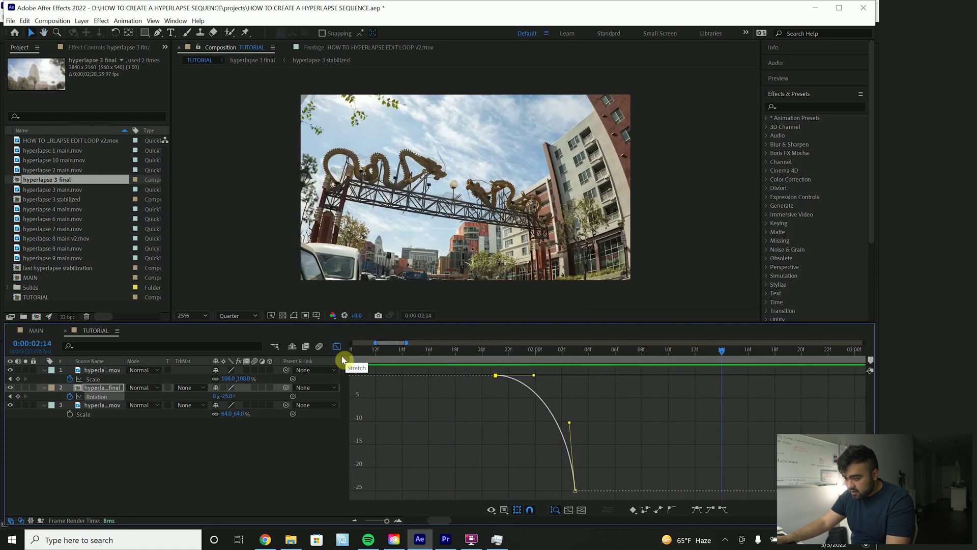
Confirm -15° on the final rotation keyframe, soften its ease, and preview from 01:14.
click(336, 347)
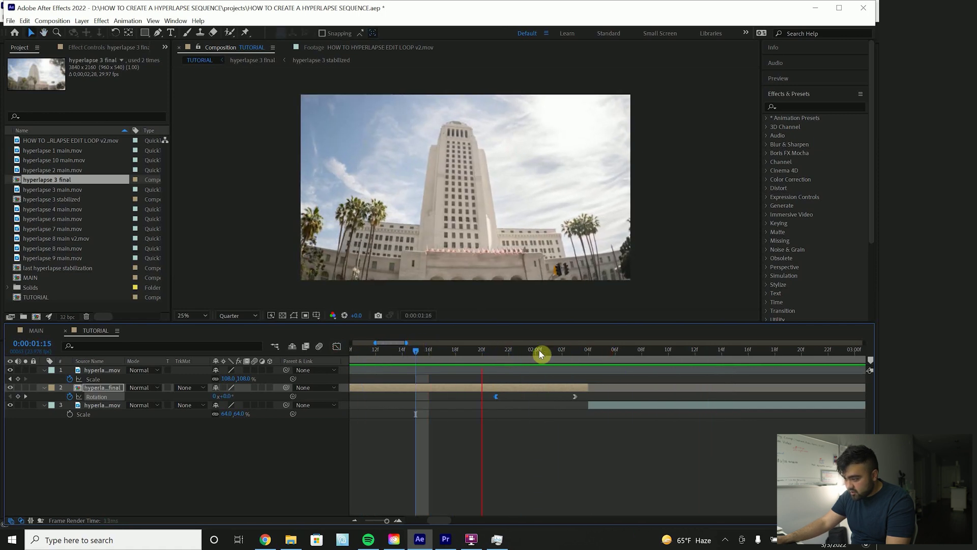
key(k)
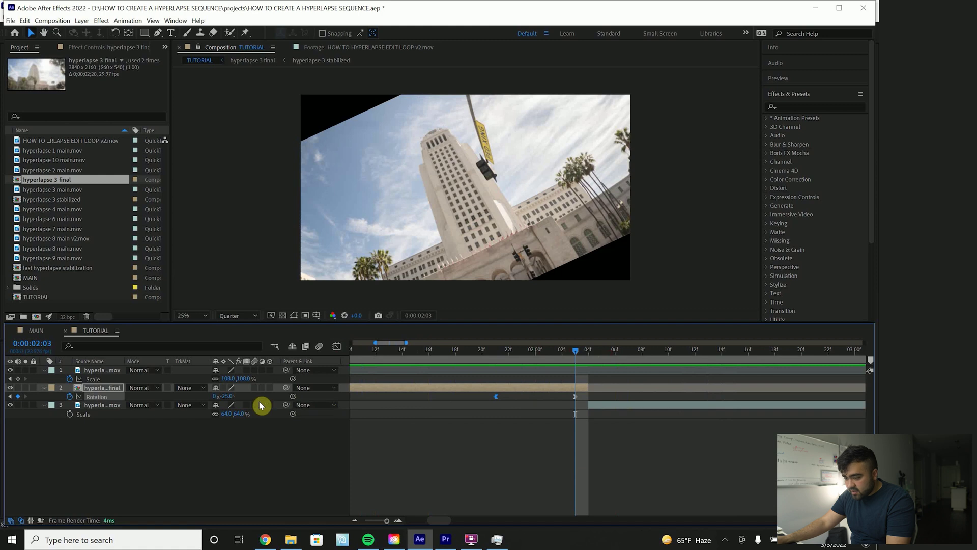
click(229, 397)
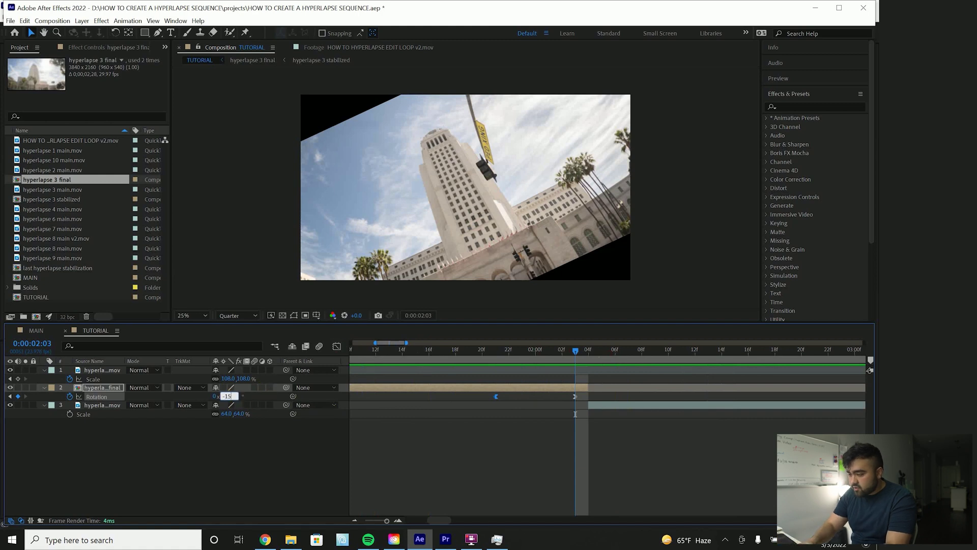
key(Return)
click(337, 348)
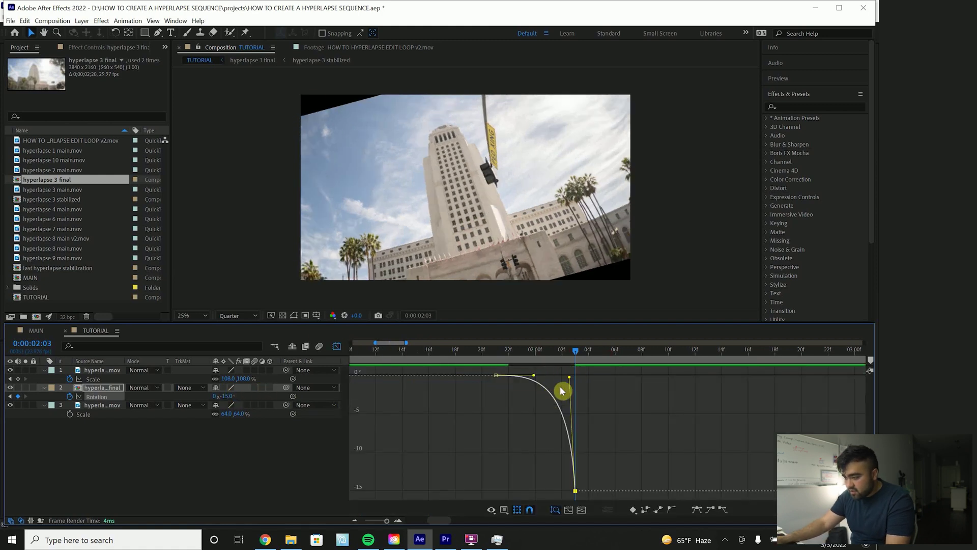
drag(572, 379, 558, 410)
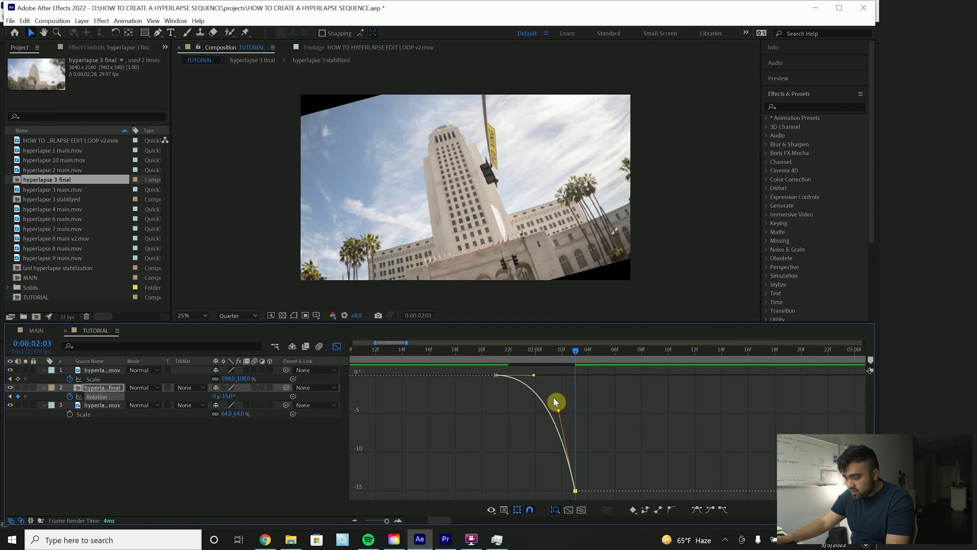
drag(434, 352, 549, 351)
key(space)
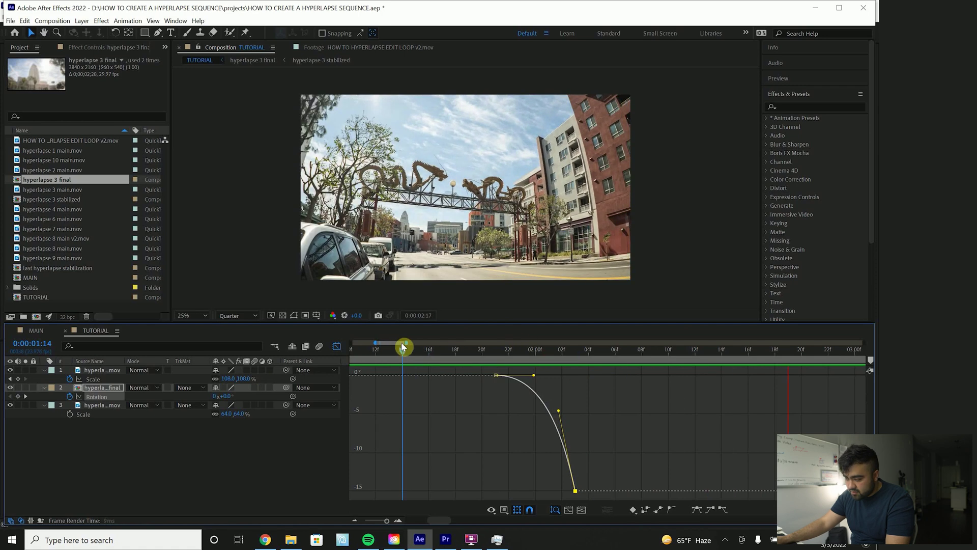
Move the first rotation keyframe to 01:15 and remove the curve's overshoot with a longer ease-out.
click(335, 348)
key(space)
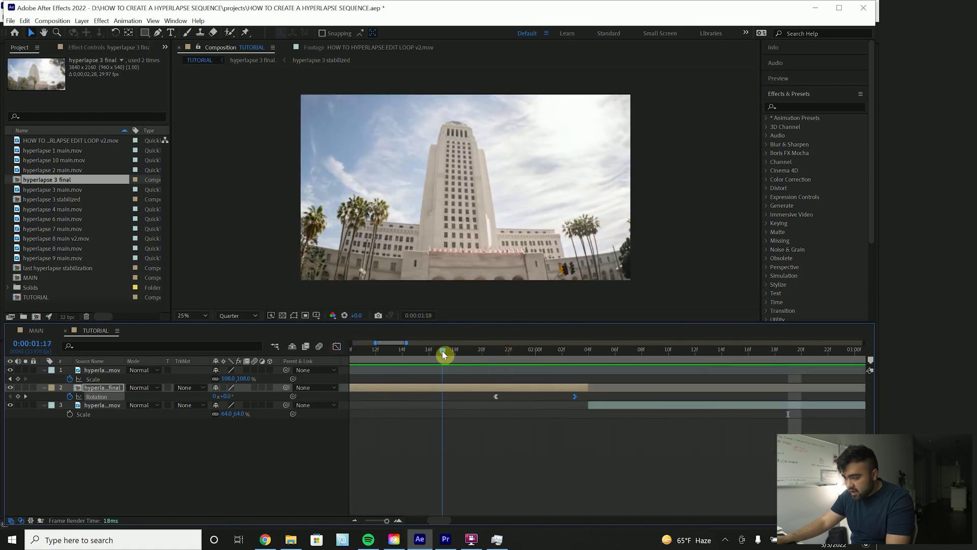
drag(499, 400, 463, 398)
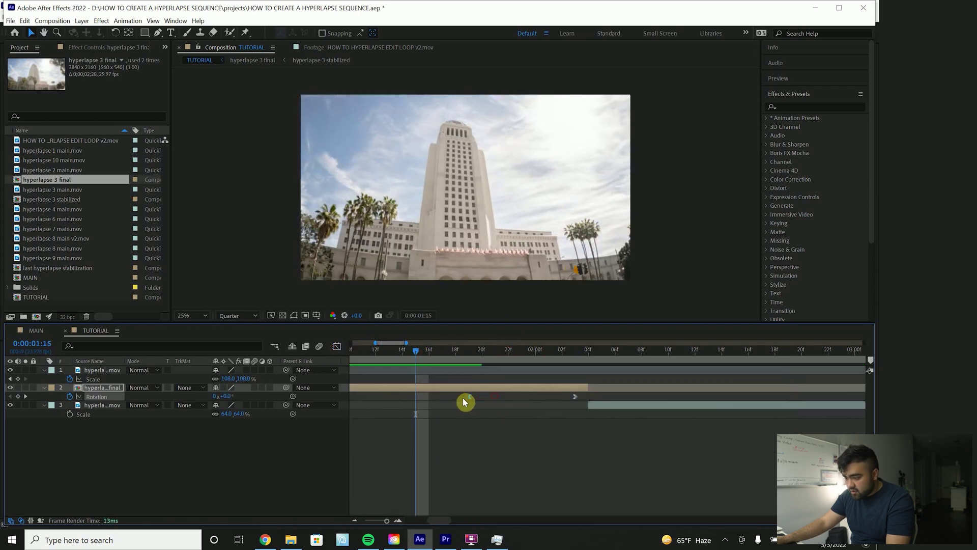
click(337, 349)
drag(542, 377, 549, 412)
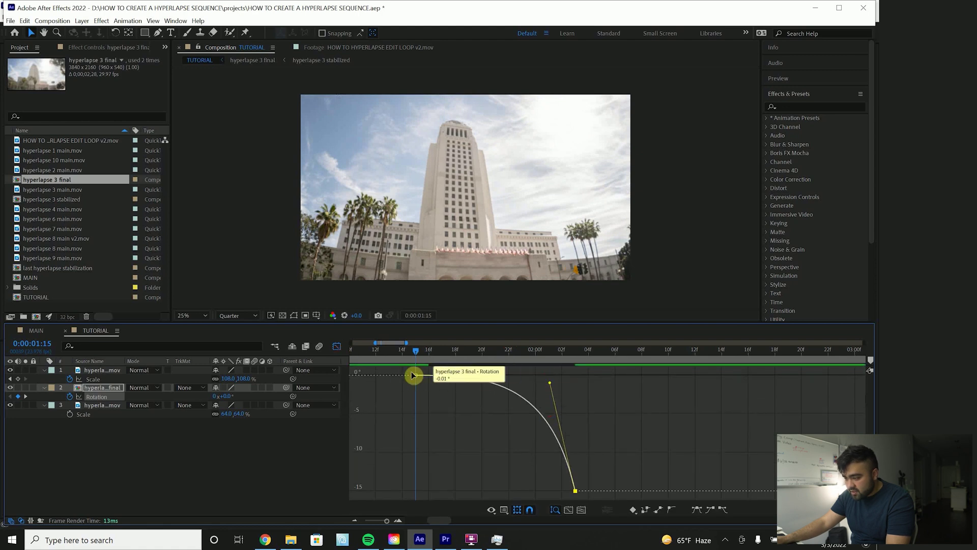
drag(492, 375, 541, 385)
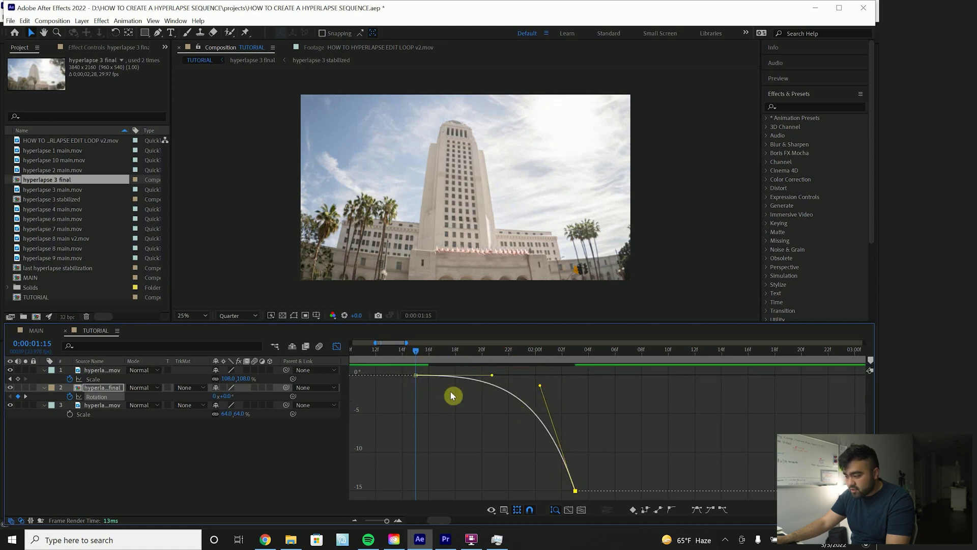
click(337, 347)
drag(441, 351, 599, 348)
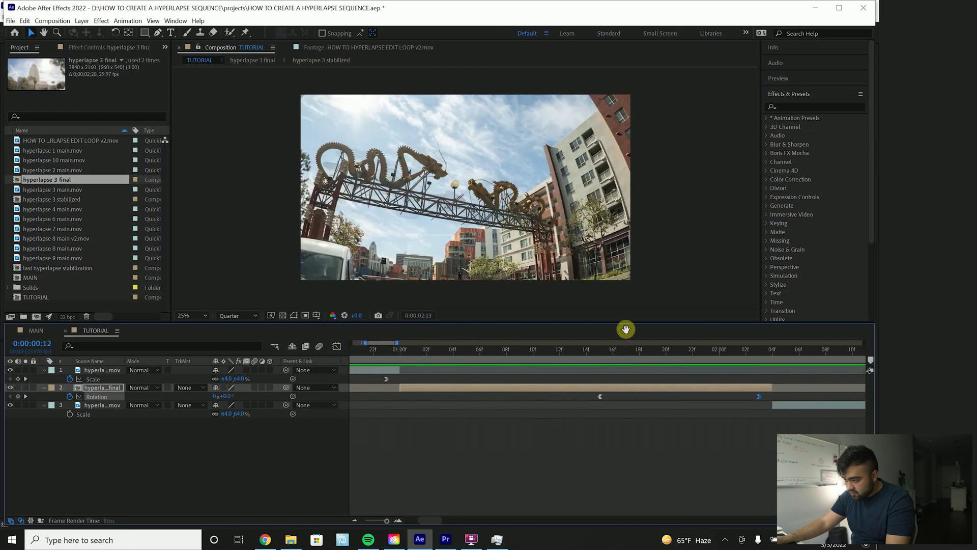
key(space)
Increase the 0:00:02:03 rotation to -25° and adjust the ease into it.
click(425, 350)
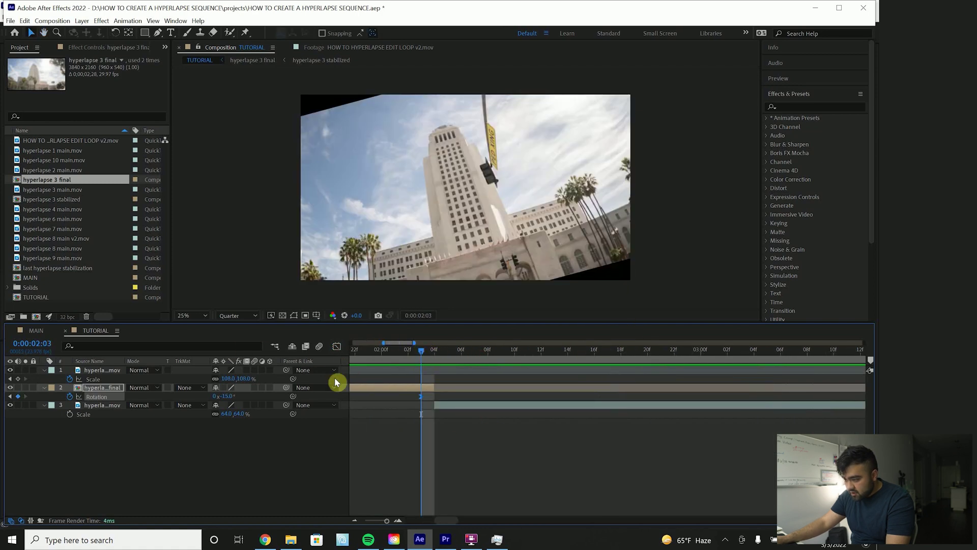
click(231, 397)
text(-25)
key(Return)
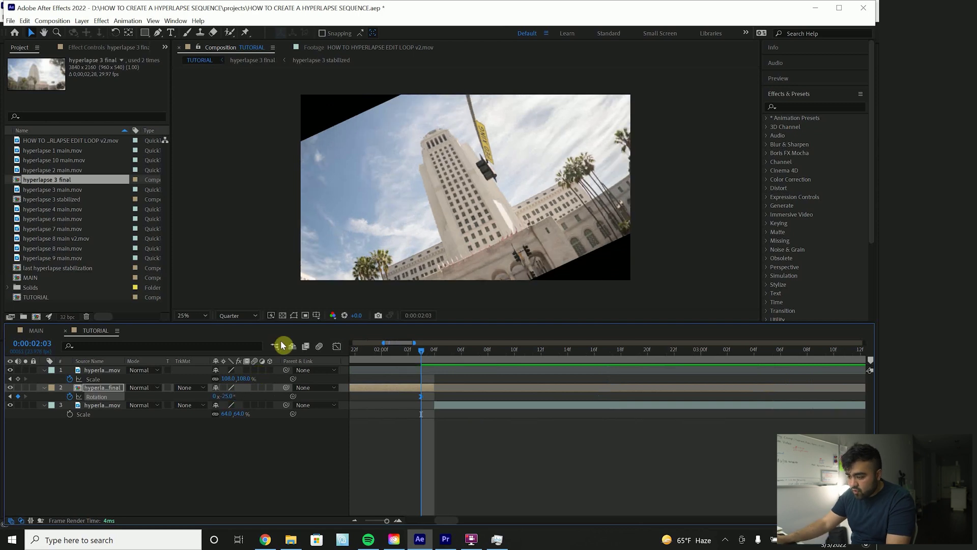
click(336, 347)
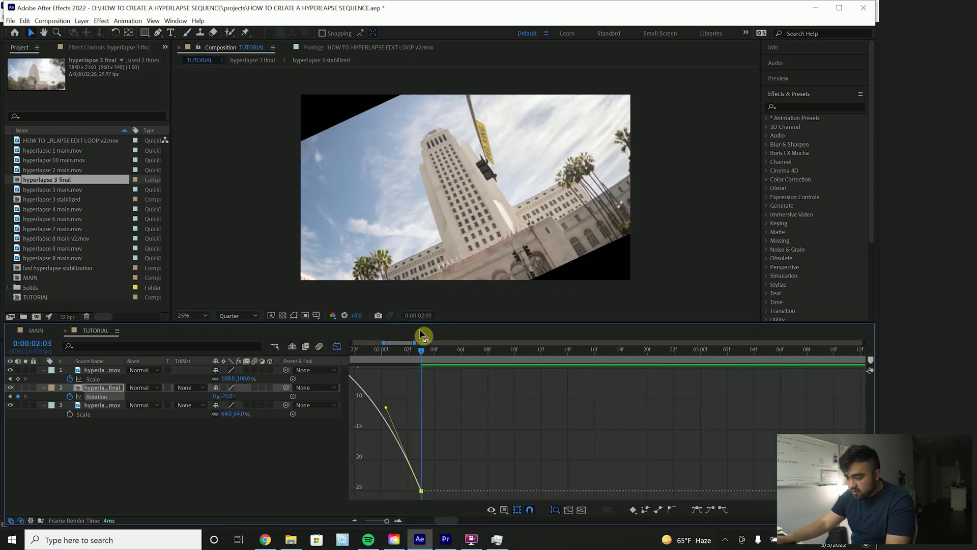
click(355, 520)
drag(404, 352, 385, 353)
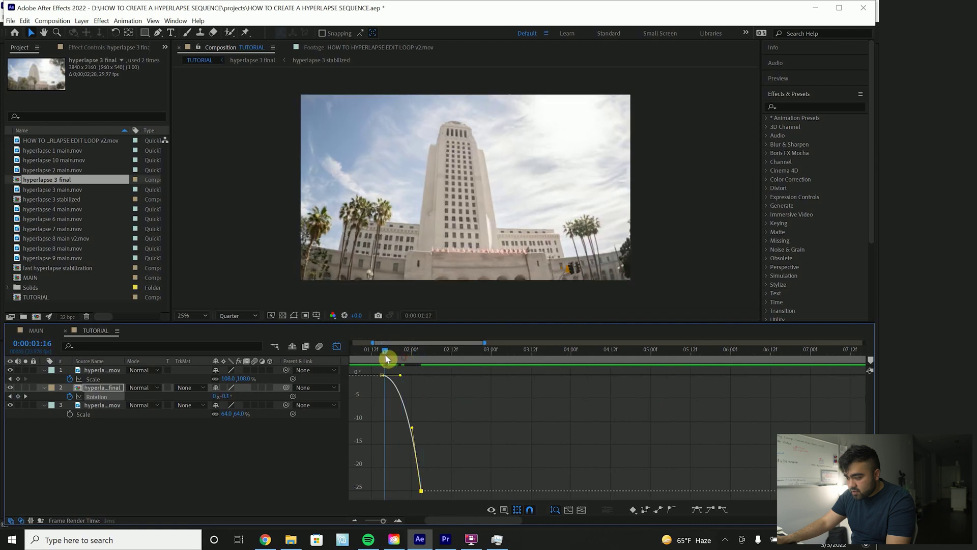
click(397, 521)
drag(439, 428, 452, 426)
key(space)
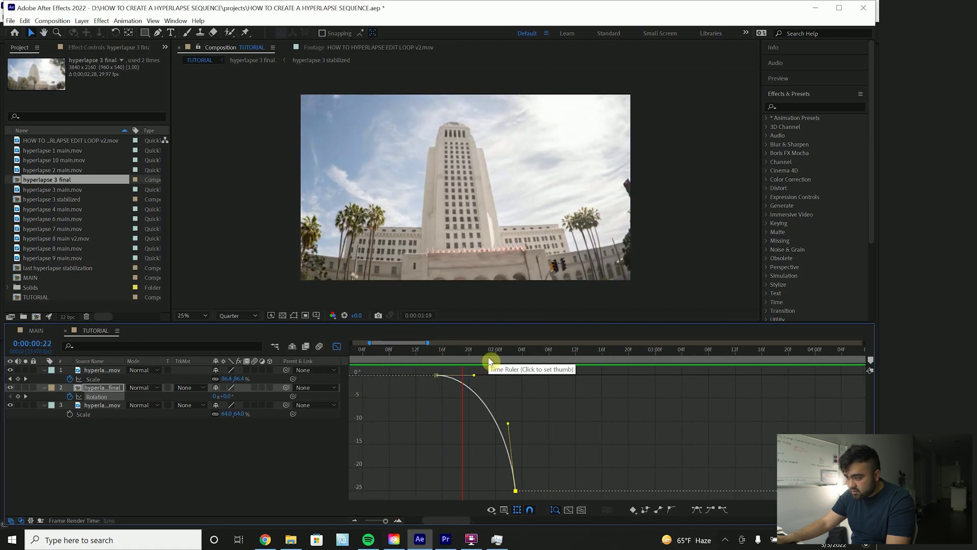
Replay the spin transition from just before the turn to the rotated City Hall frame.
key(shift+F3)
click(337, 346)
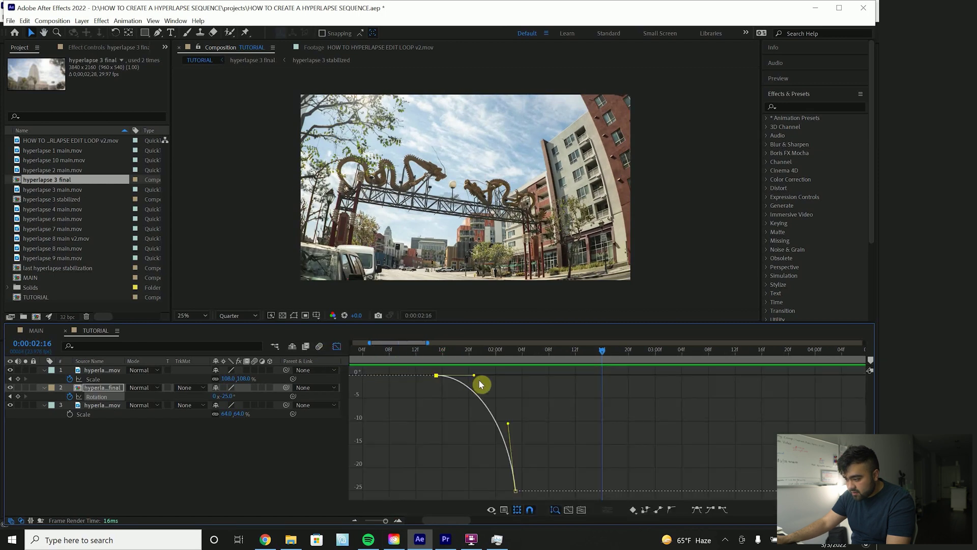
click(397, 353)
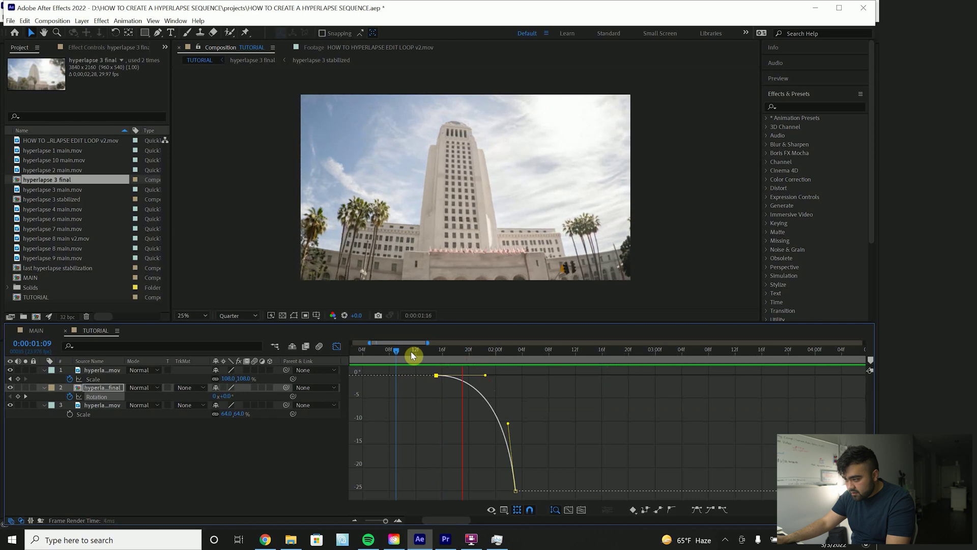
key(space)
key(space)
key(shift+F3)
click(356, 522)
drag(423, 349, 449, 351)
Apply Motion Tile to hyperlapse 3 final with 155 output width and height and Mirror Edges.
click(802, 107)
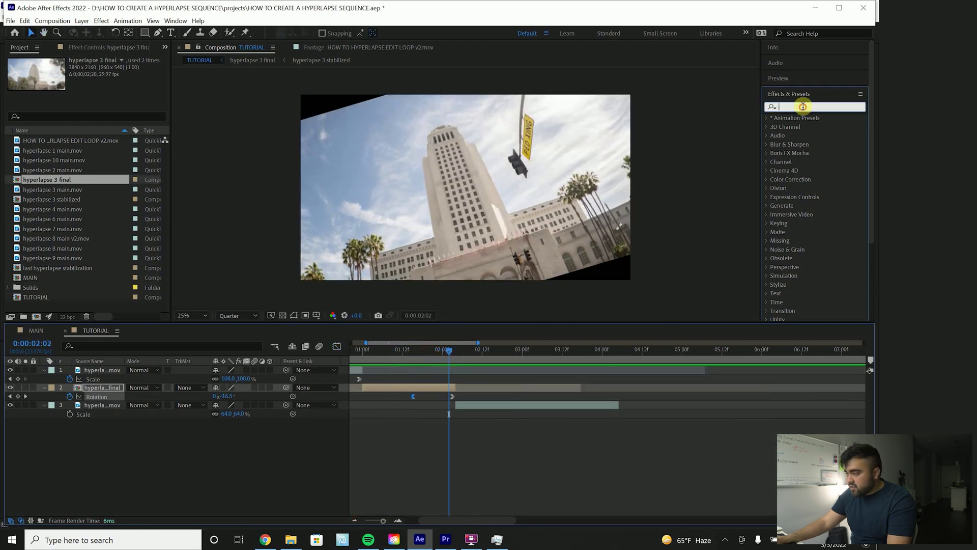
text(motion til)
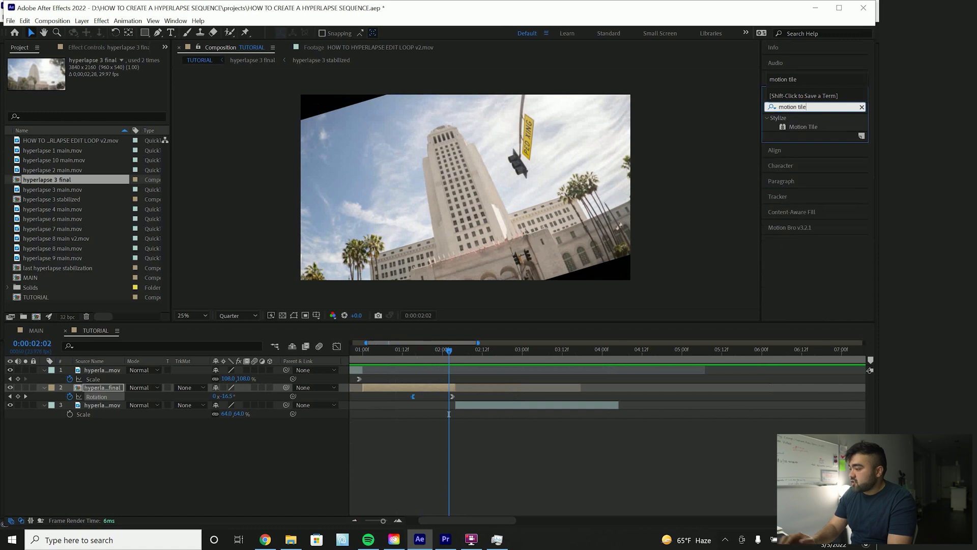
text(e)
drag(810, 126, 448, 388)
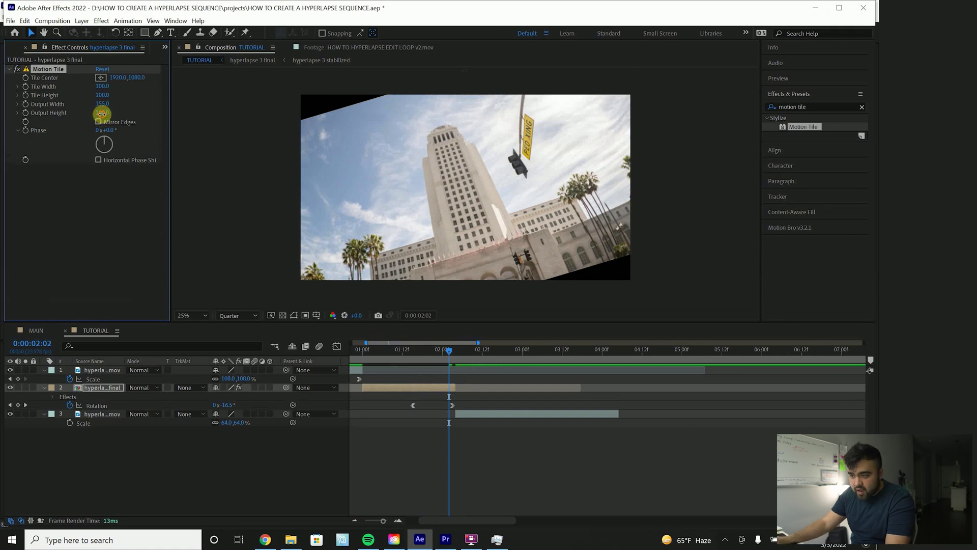
text(155)
click(104, 115)
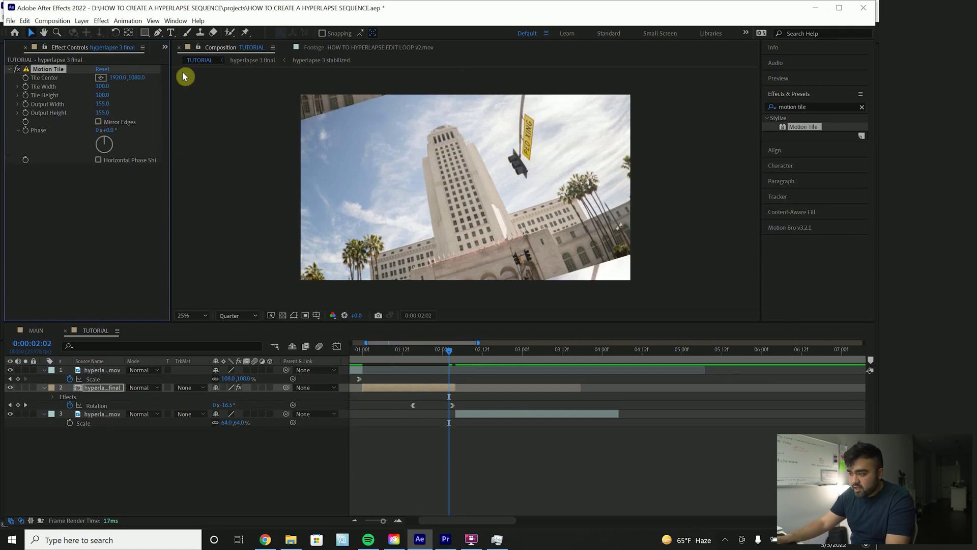
click(98, 123)
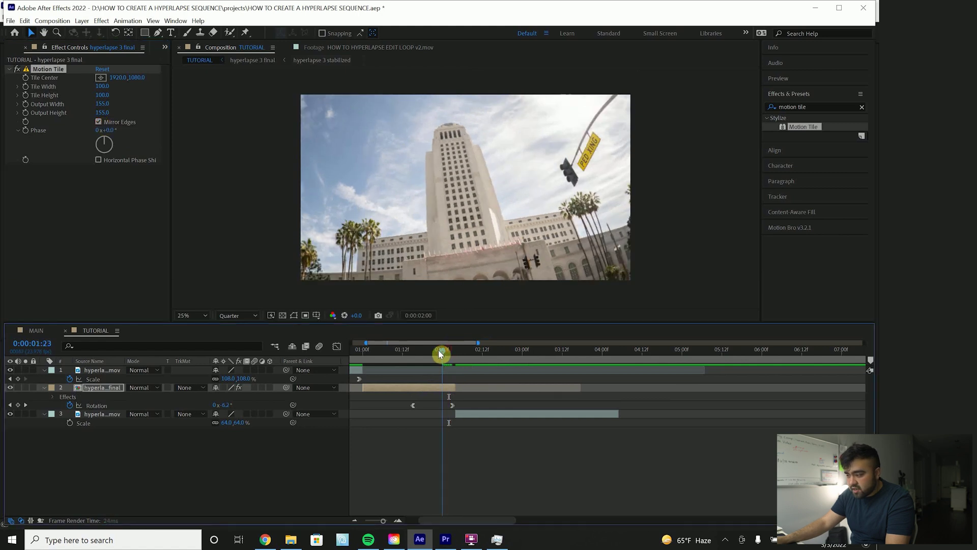
Scrub the rotation to check the tiled corners and play the full composition.
mouse_move(440, 353)
mouse_down()
mouse_move(451, 353)
mouse_move(407, 351)
mouse_move(450, 352)
mouse_up()
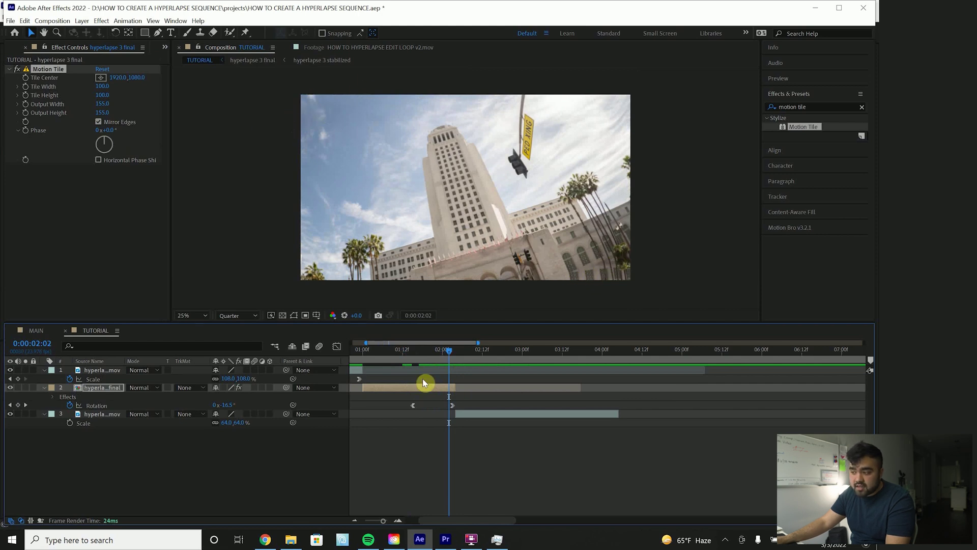
drag(426, 352, 447, 358)
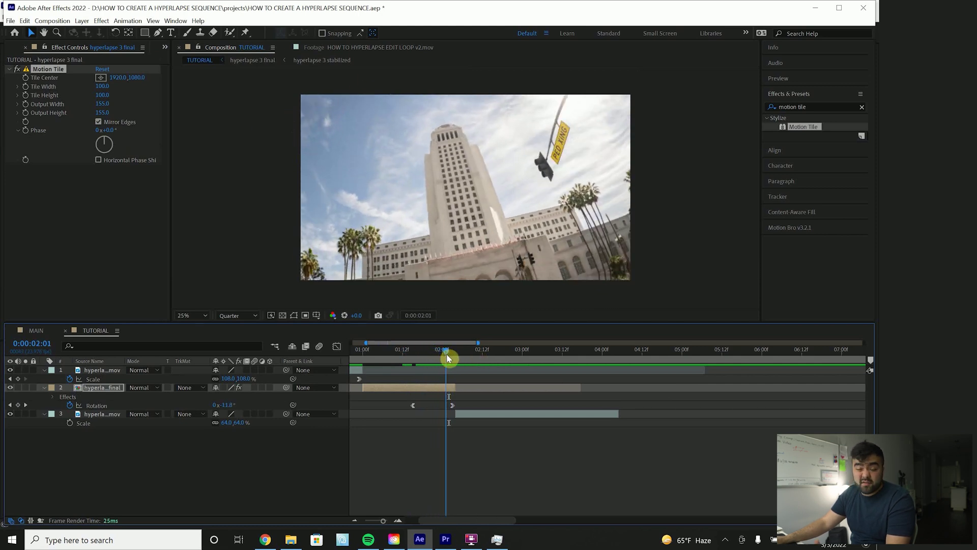
drag(447, 358, 352, 363)
key(minus)
key(space)
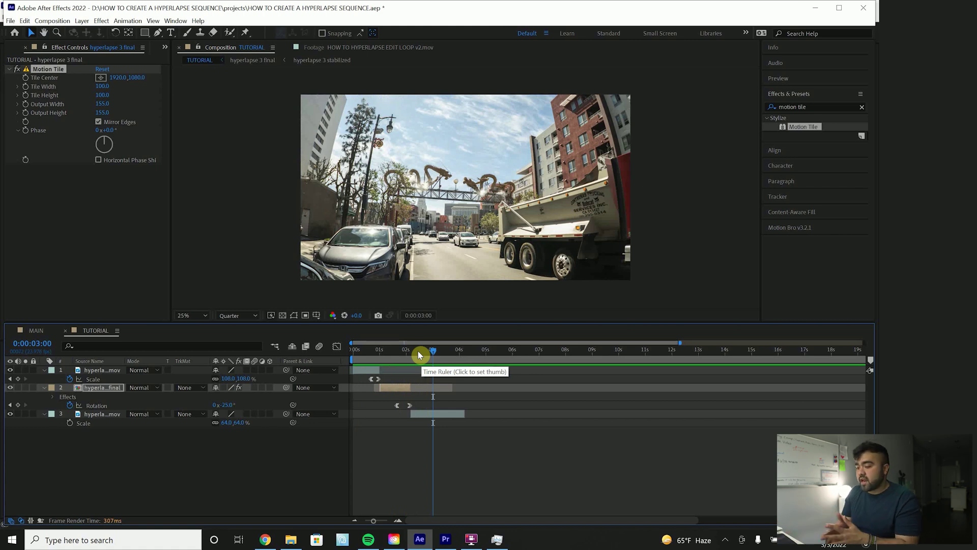
drag(414, 350, 364, 352)
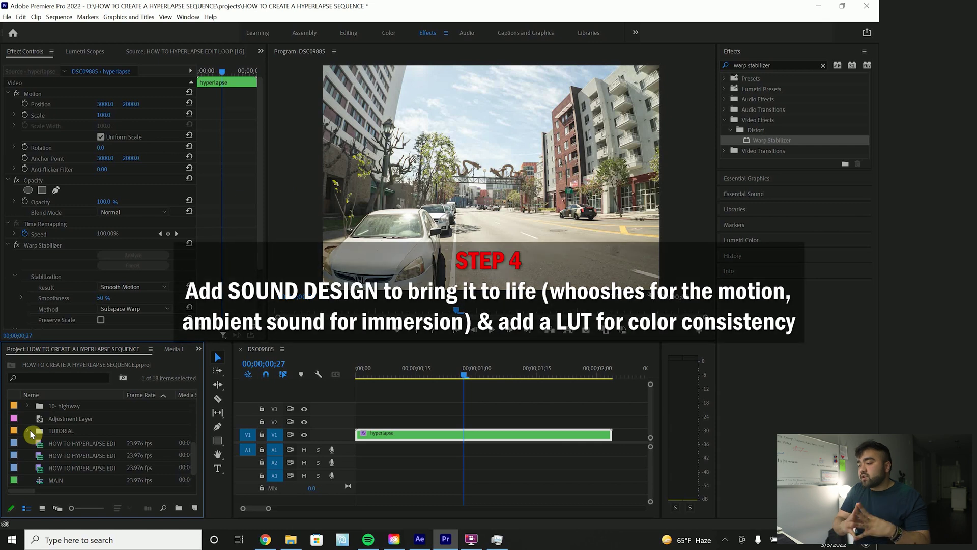
Turn on the V2 adjustment layer's Lumetri grade in MAIN and scrub through the graded clips.
scroll(51, 427, down, 1)
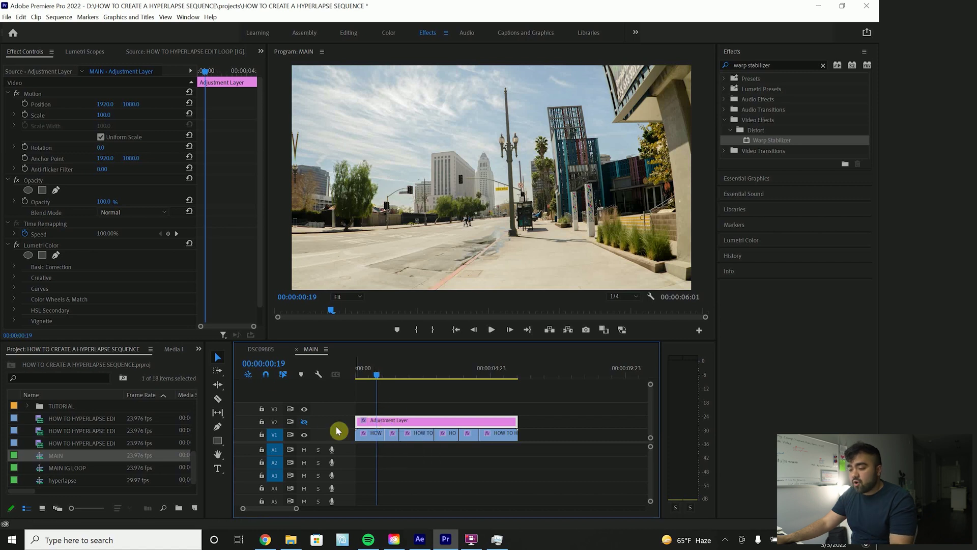
click(304, 422)
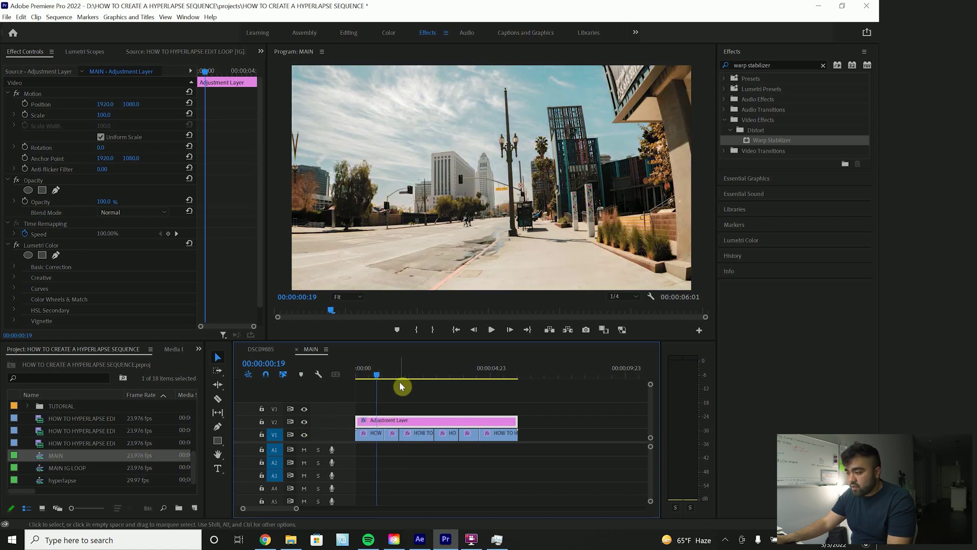
drag(382, 374, 499, 375)
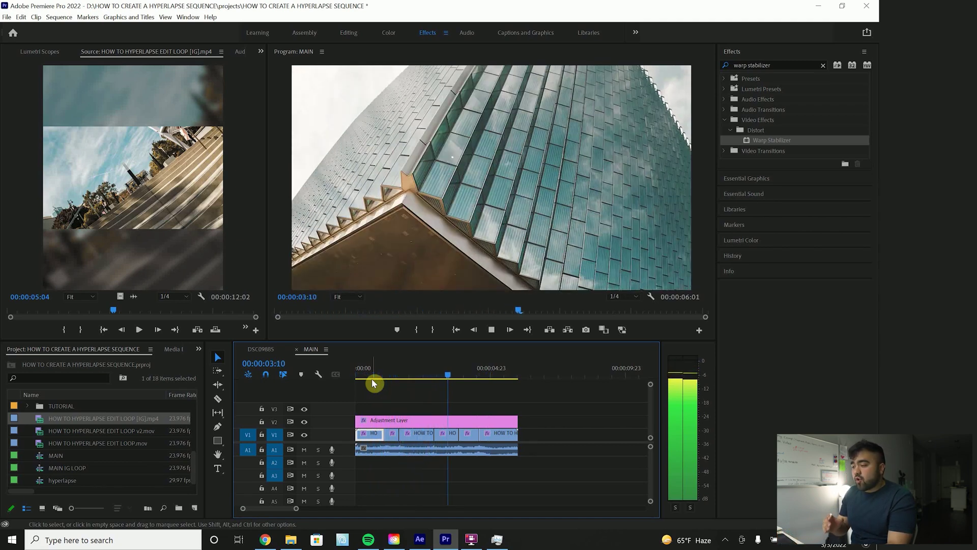
key(space)
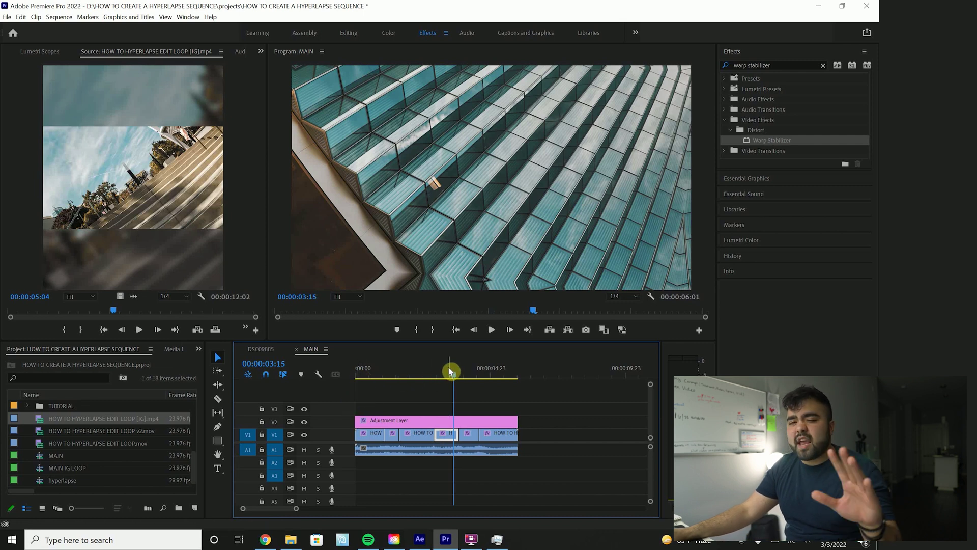
drag(435, 373, 346, 380)
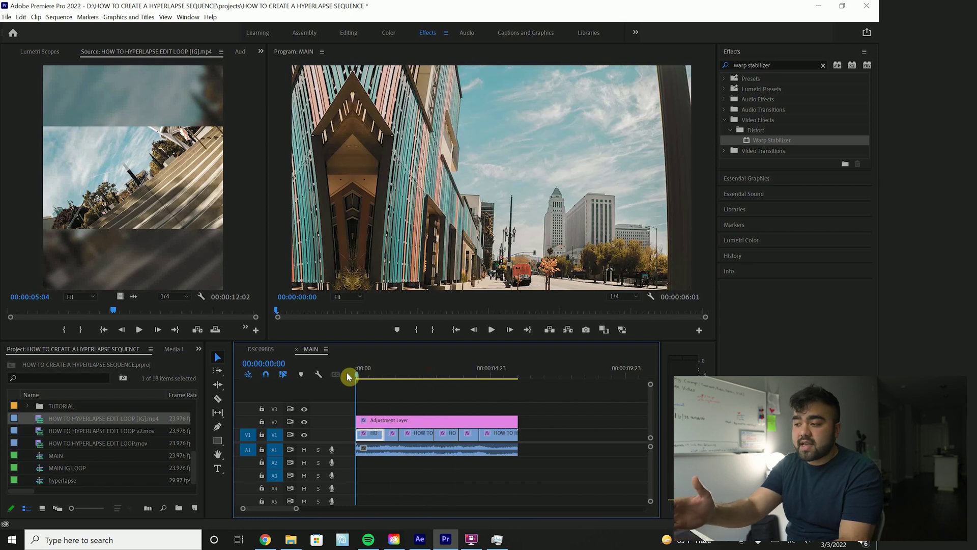
key(space)
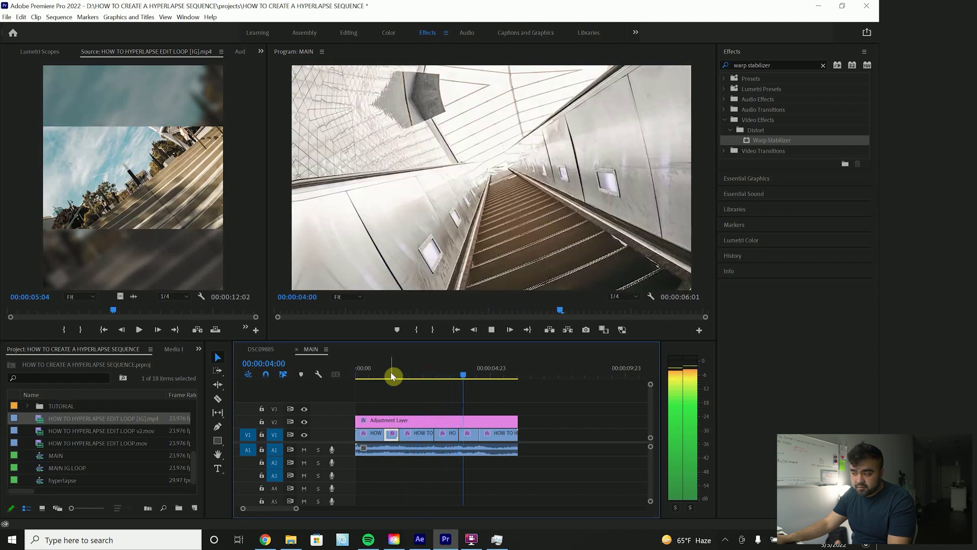
key(space)
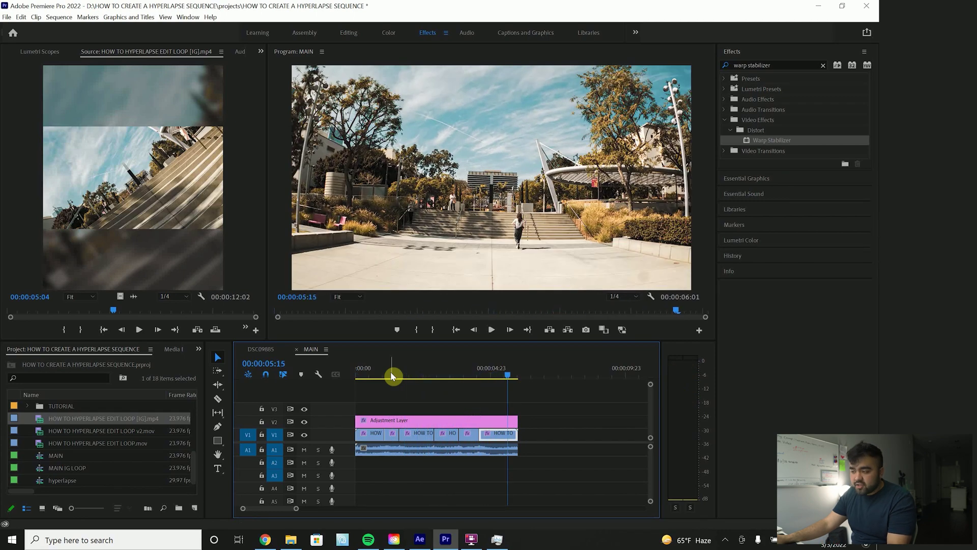
click(385, 375)
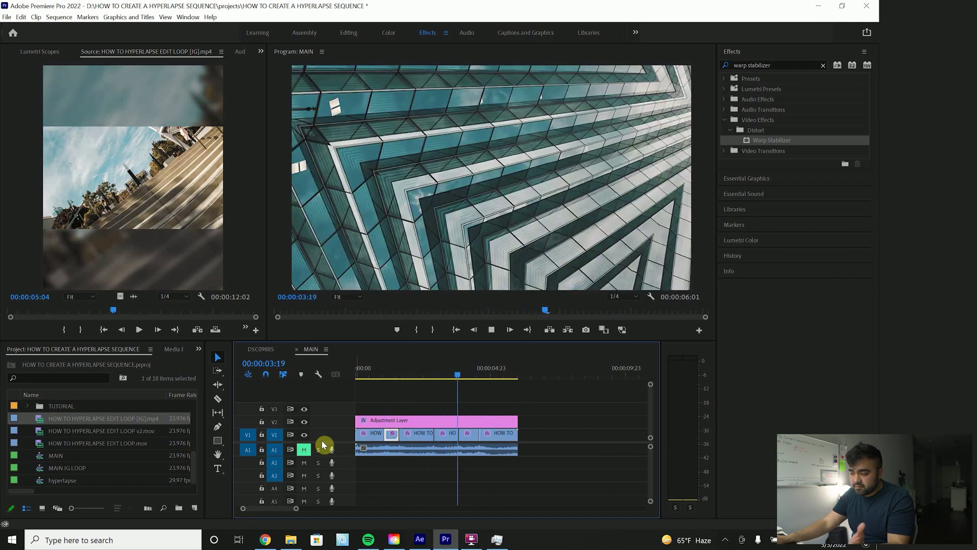
key(space)
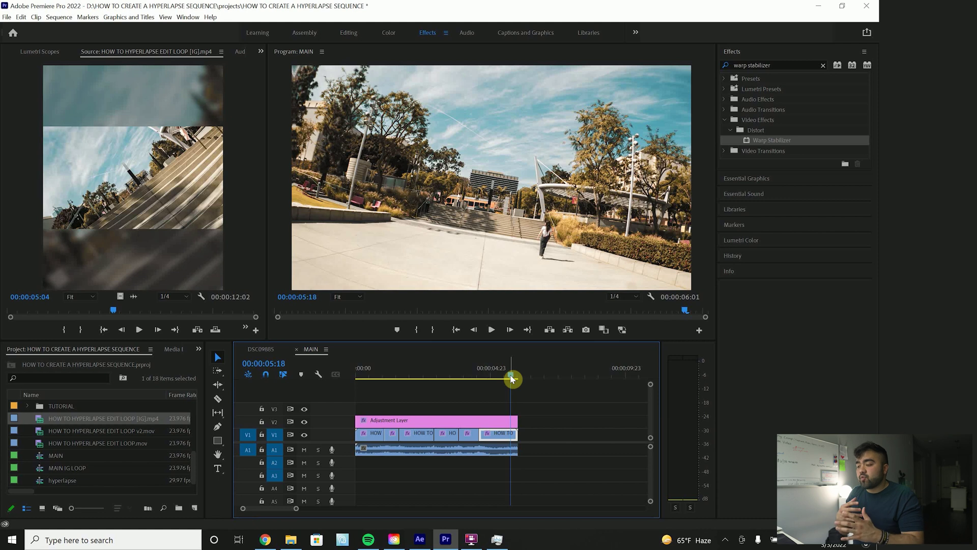
drag(513, 375, 511, 377)
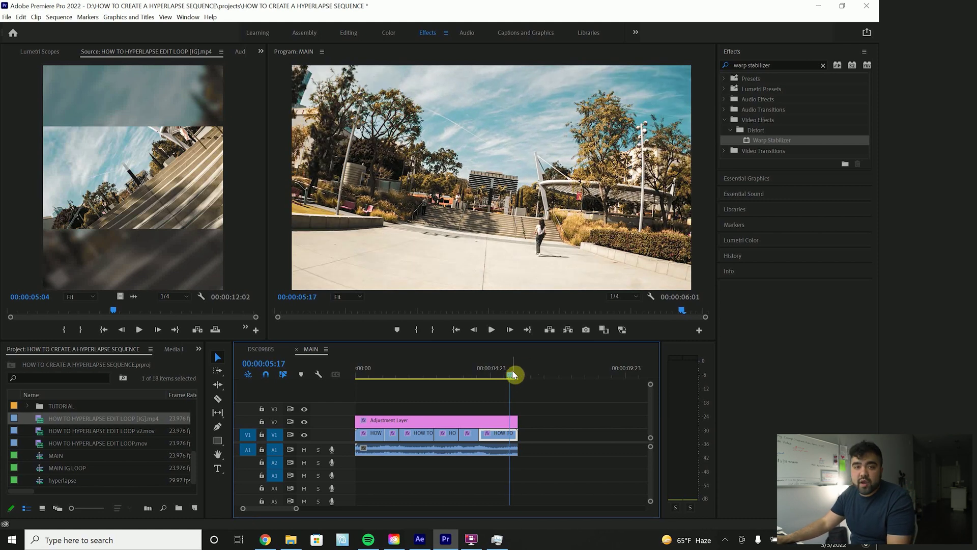
drag(515, 377, 368, 366)
drag(403, 411, 509, 463)
Duplicate all clips and the adjustment layer, placing the copy flush after the originals.
click(370, 429)
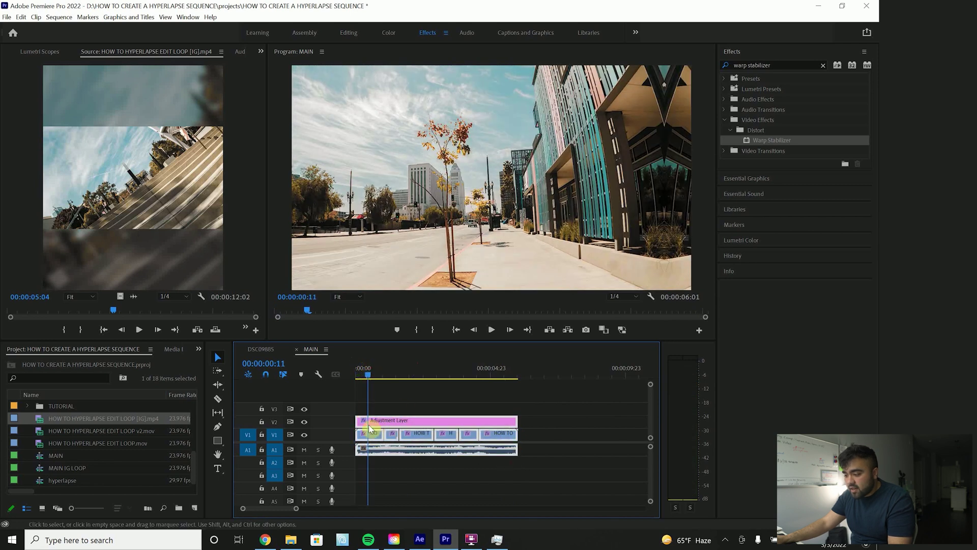
drag(370, 439, 540, 439)
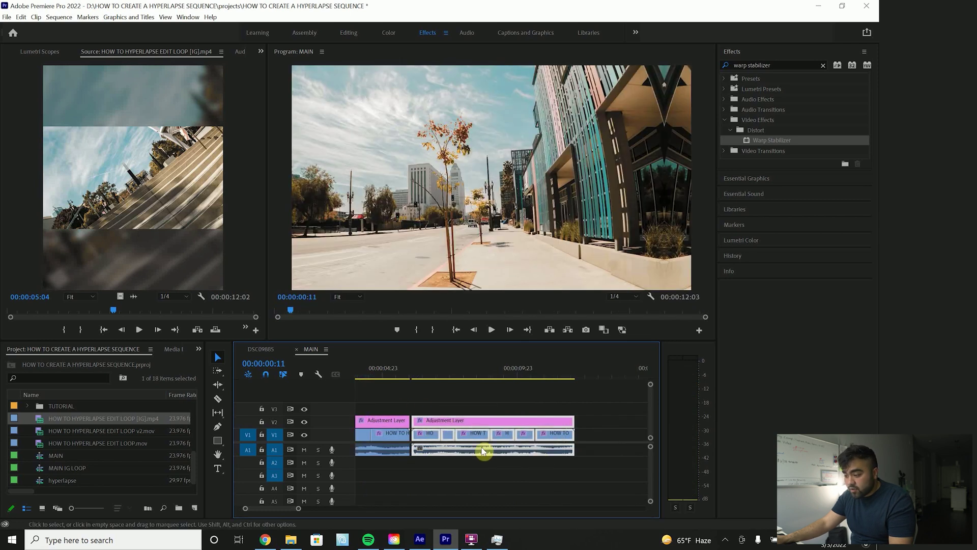
drag(435, 424, 434, 425)
Play across the join between the two copies to check the loop.
click(387, 368)
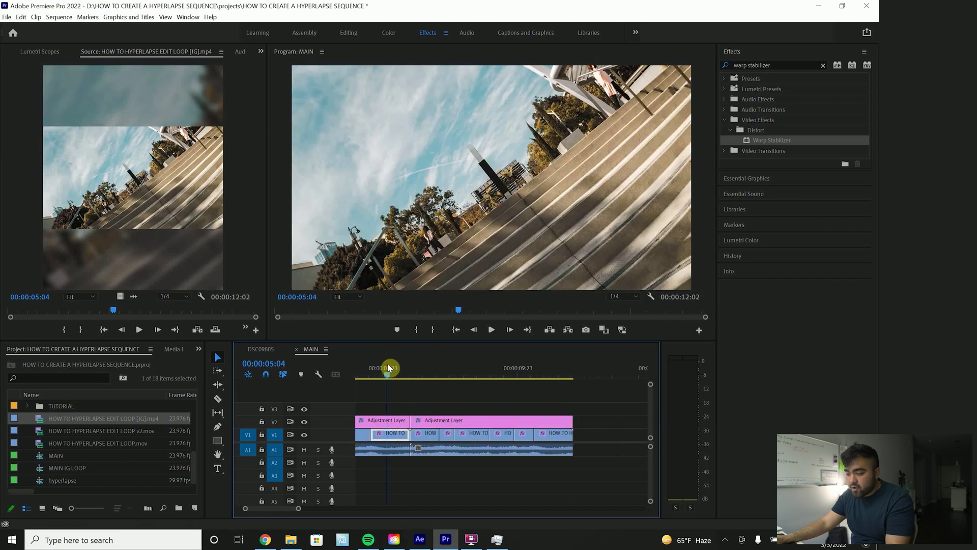
mouse_move(392, 373)
mouse_down()
mouse_move(421, 375)
mouse_move(402, 375)
mouse_up()
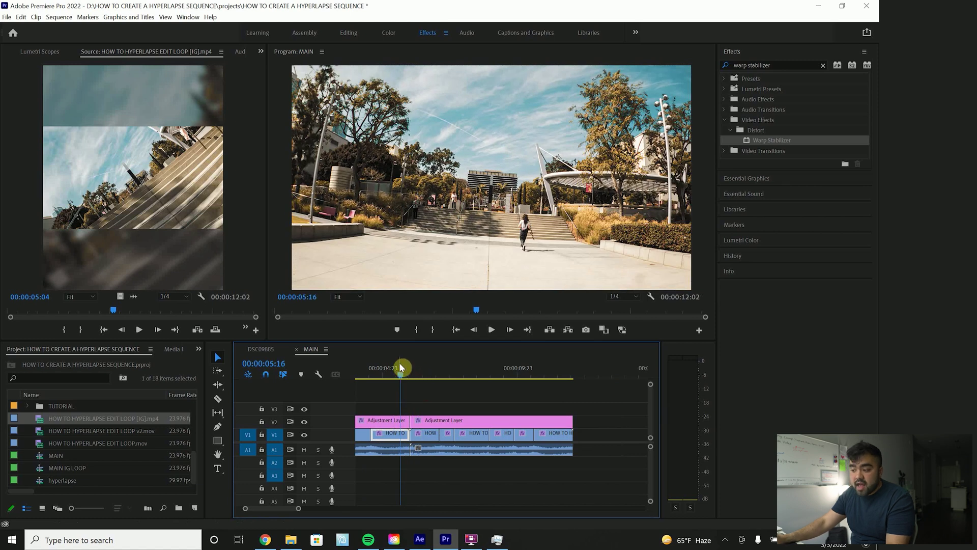
drag(390, 368, 390, 376)
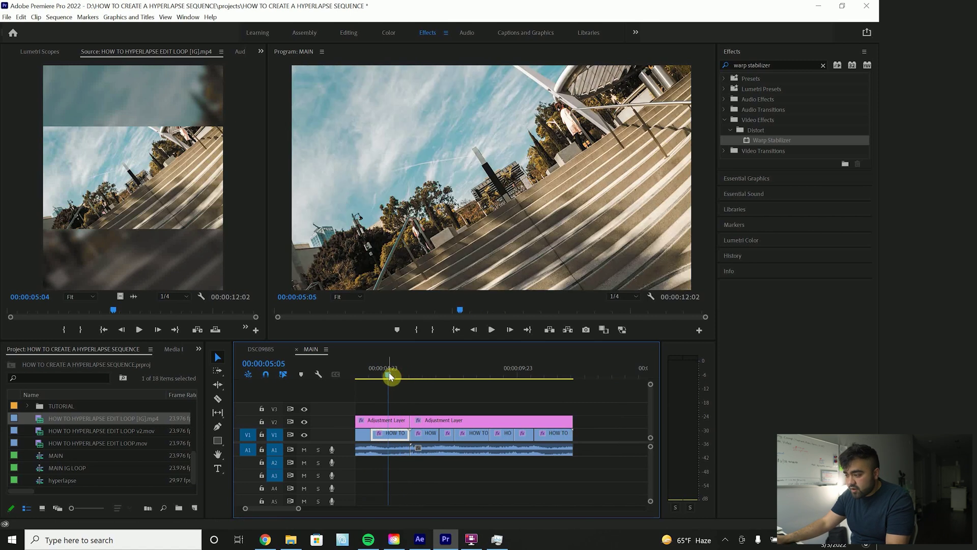
key(space)
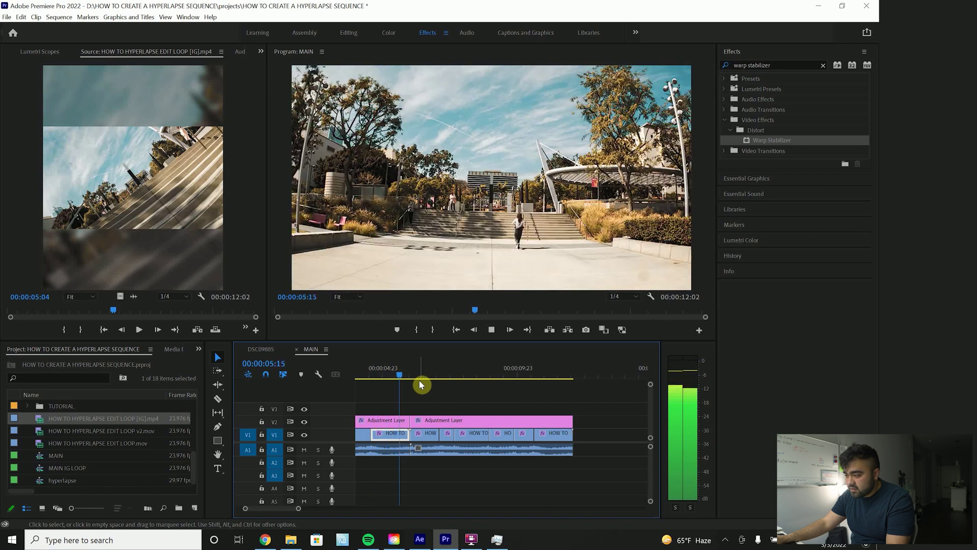
key(space)
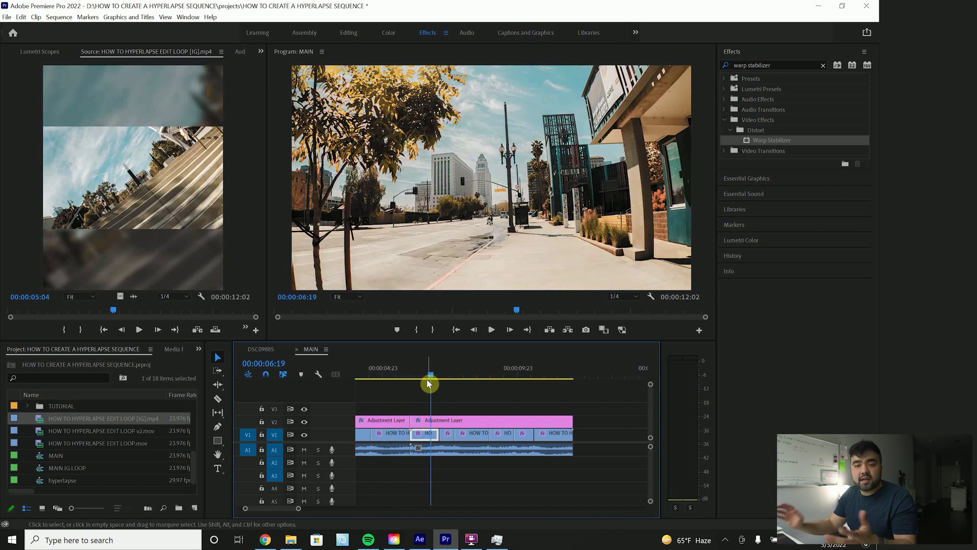